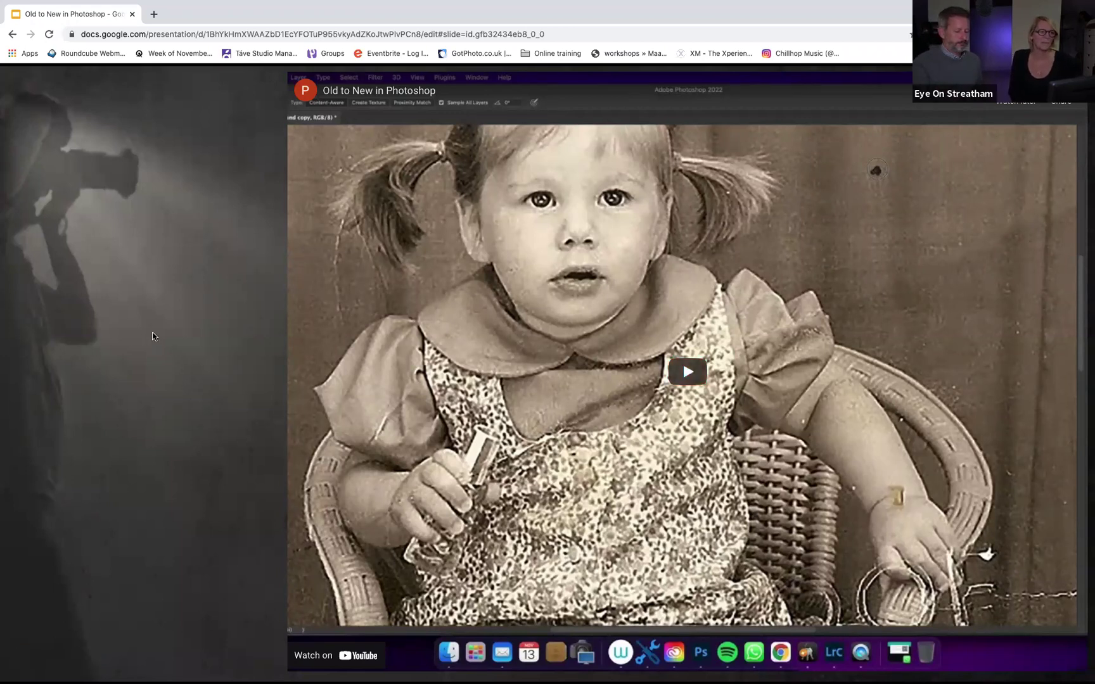
- Advance the presentation to the slide with the Neural Filters demo video and play it full screen
key("Right")
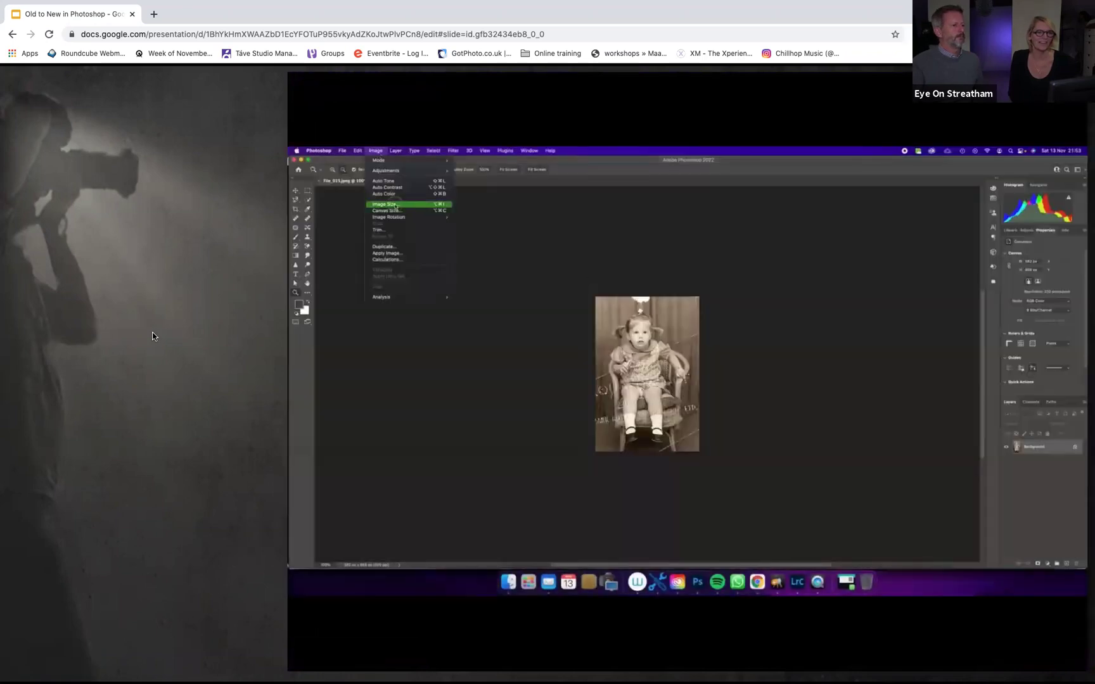
key("Right")
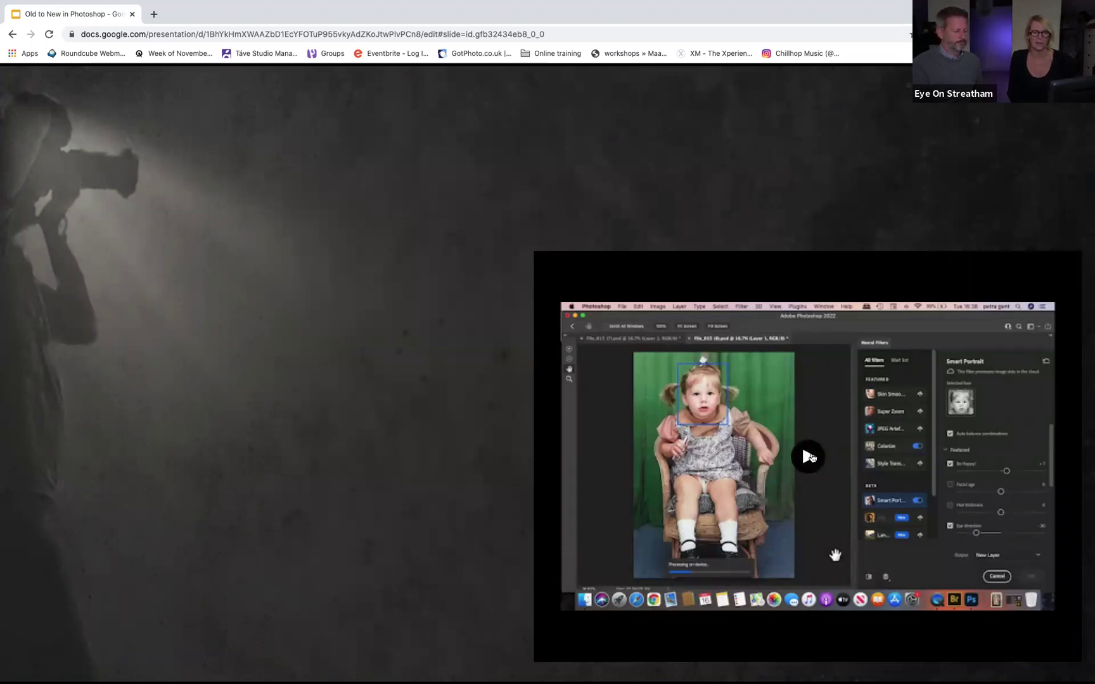
left_click(809, 456)
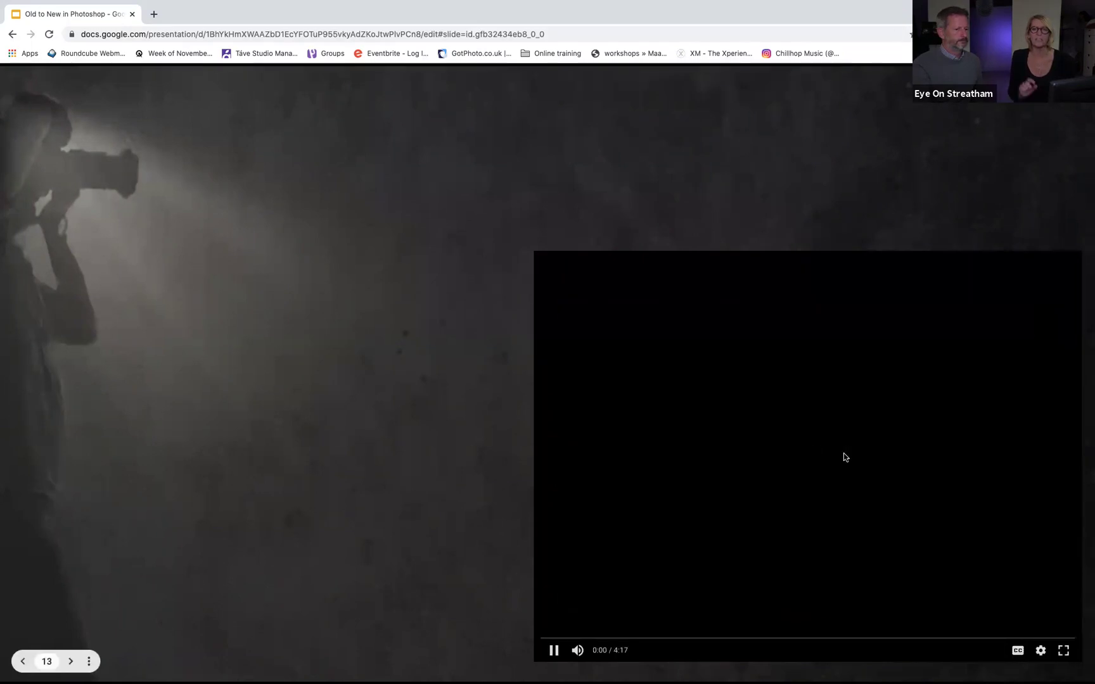
left_click(1064, 651)
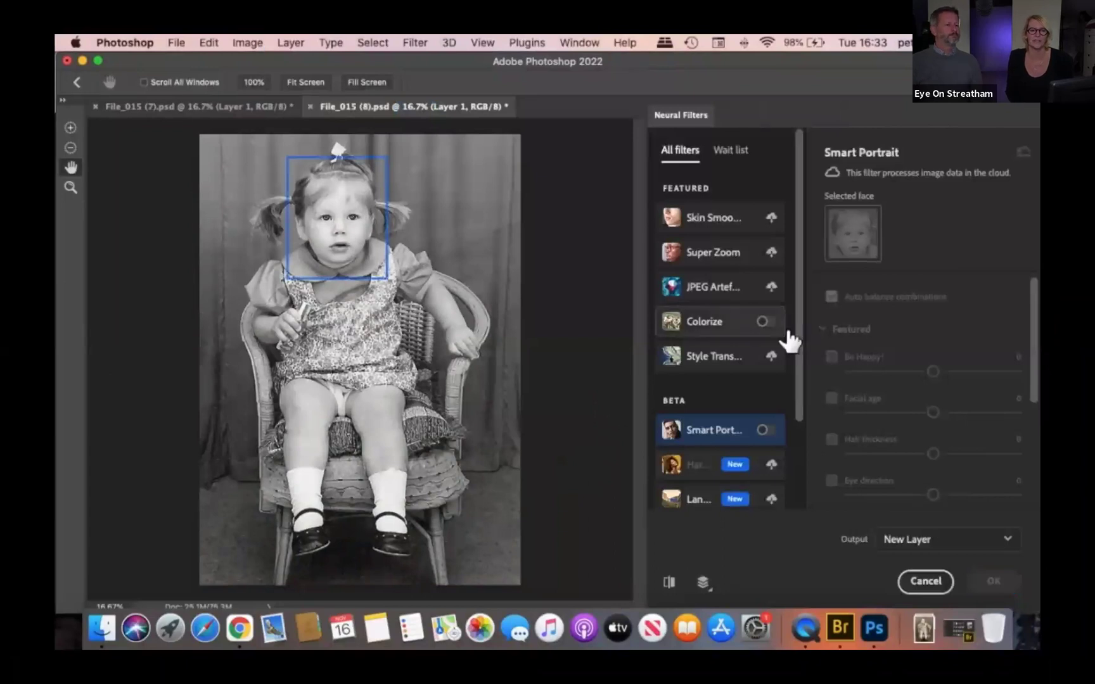
- Enable the Colorize neural filter on the black-and-white portrait and look through its colour, artifact and noise settings
left_click(780, 327)
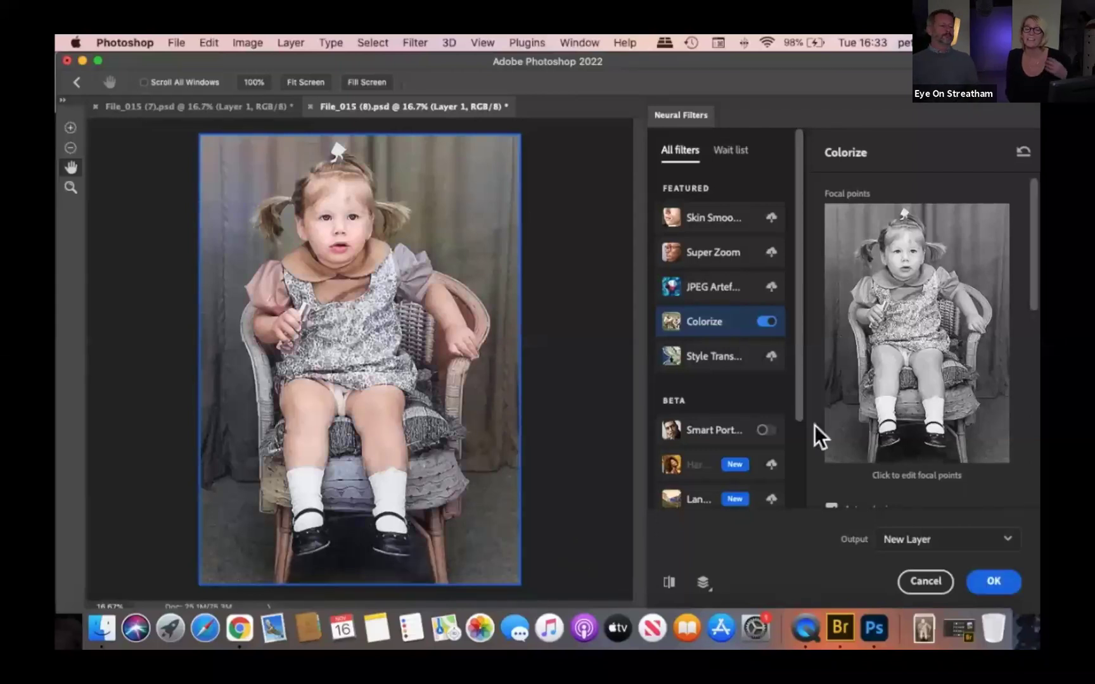
scroll(953, 411, "down", 8)
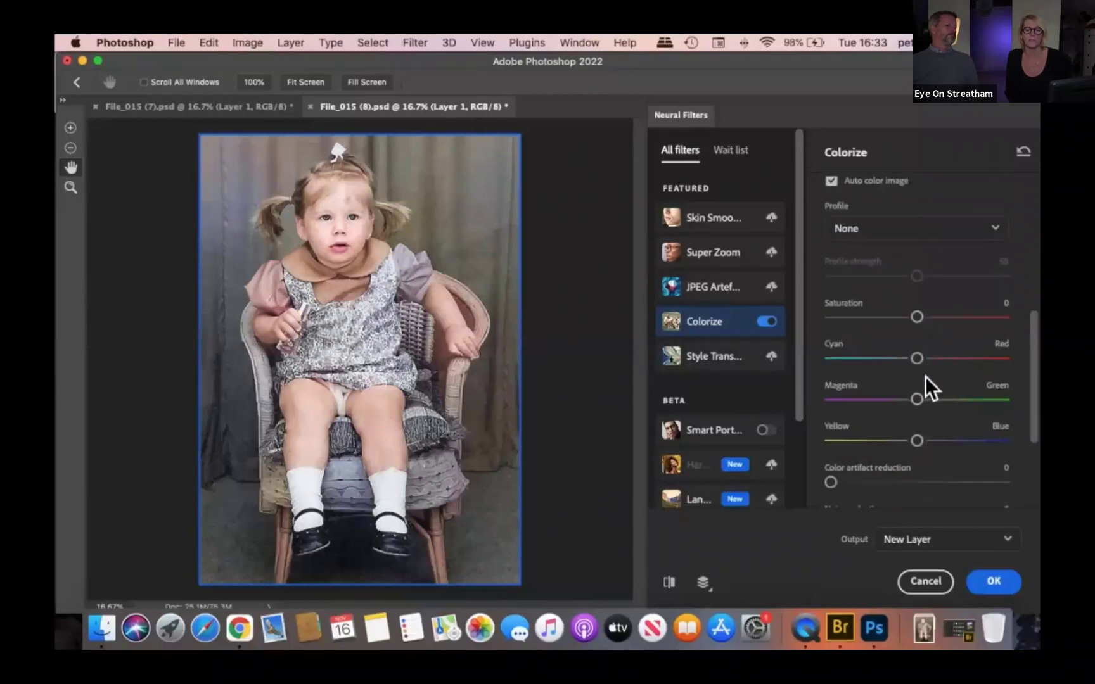
scroll(925, 416, "down", 3)
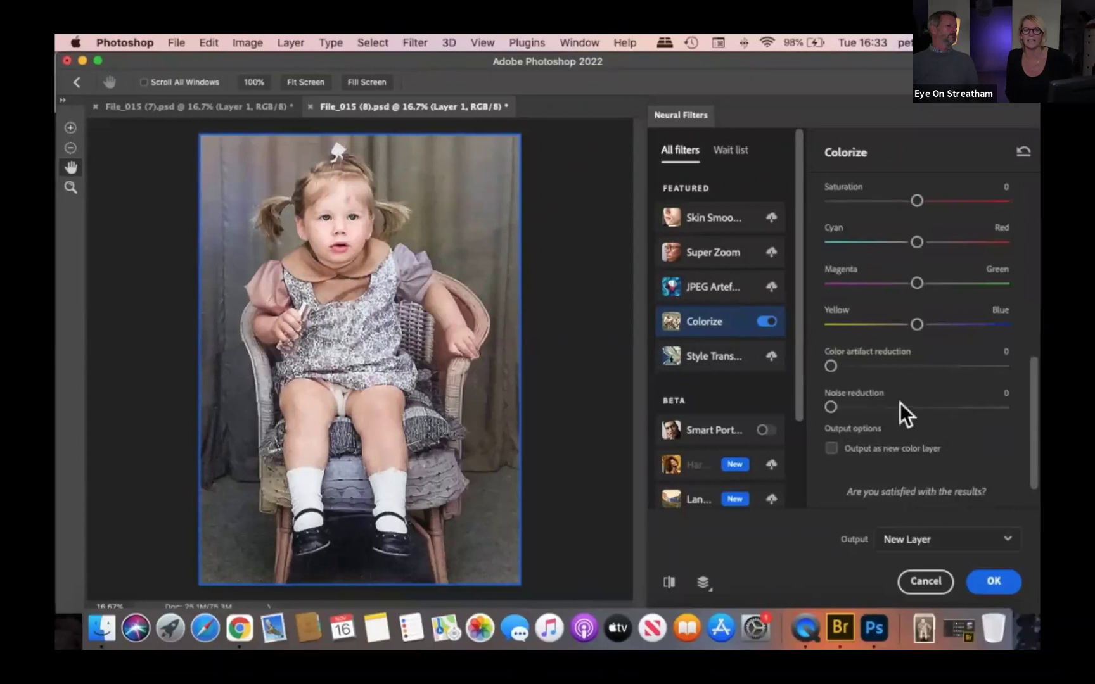
scroll(920, 393, "up", 8)
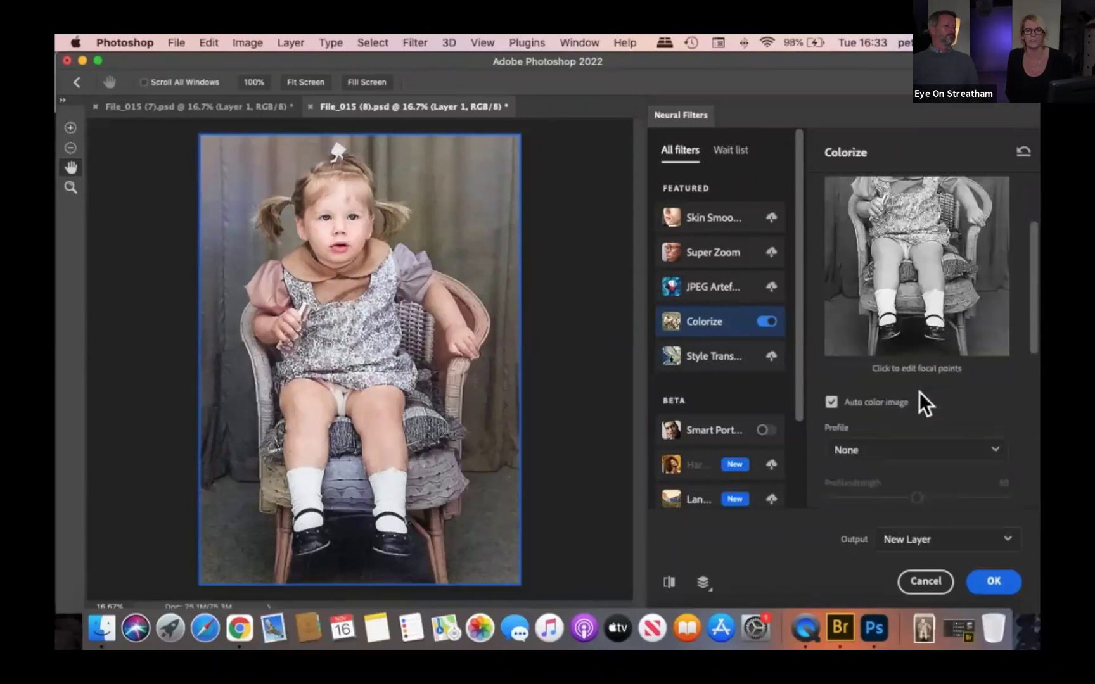
scroll(919, 391, "up", 3)
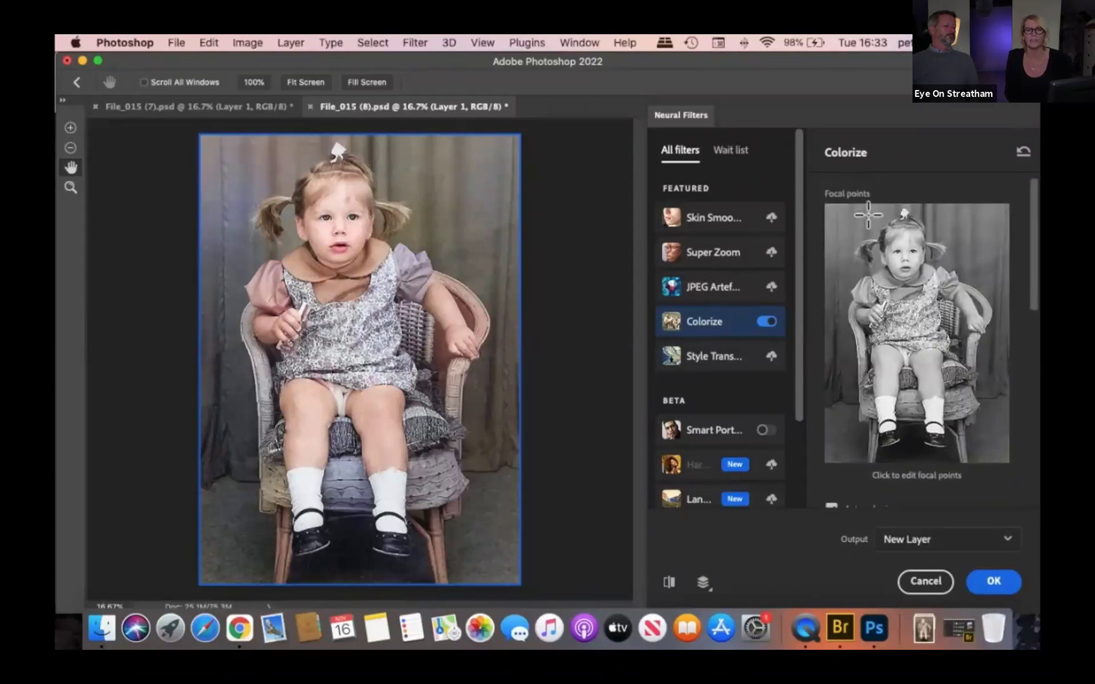
- Colour the backdrop curtain dark green (014c21) with four focal points, two on each side of the child
left_click(846, 372)
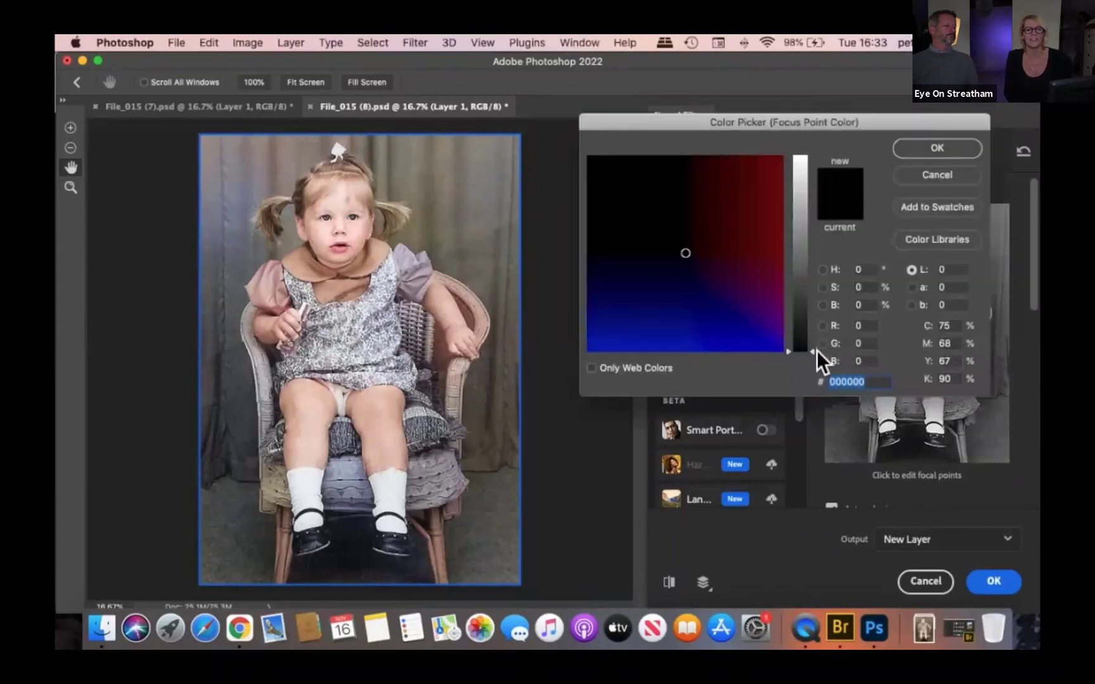
left_click_drag(816, 356, 802, 291)
left_click(663, 239)
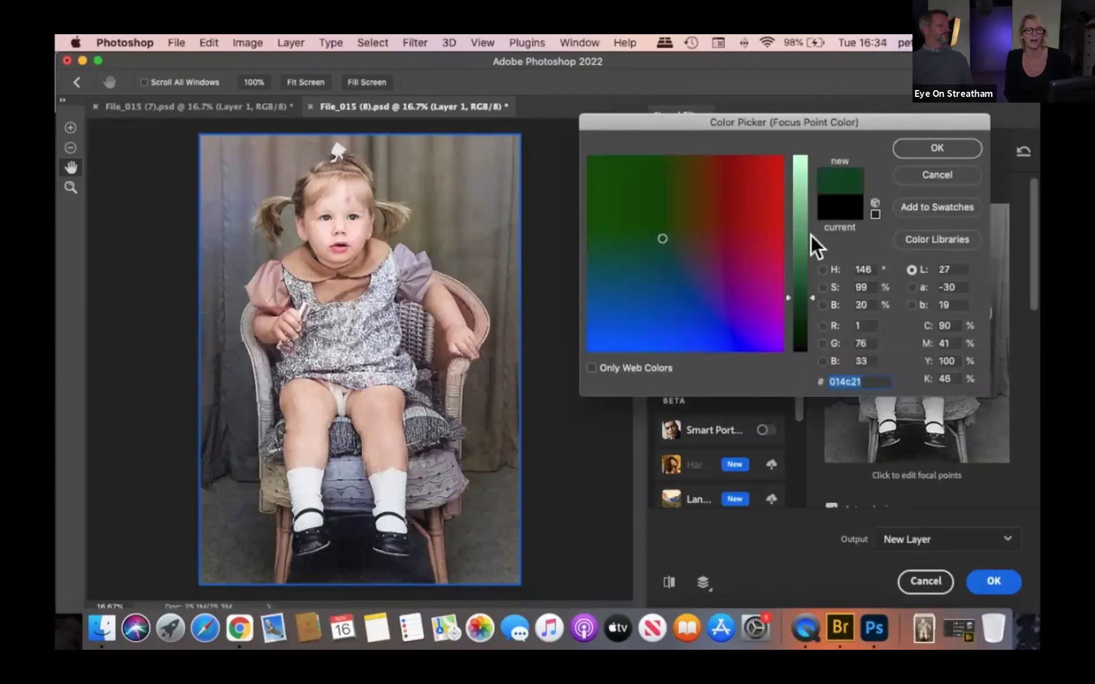
left_click(927, 152)
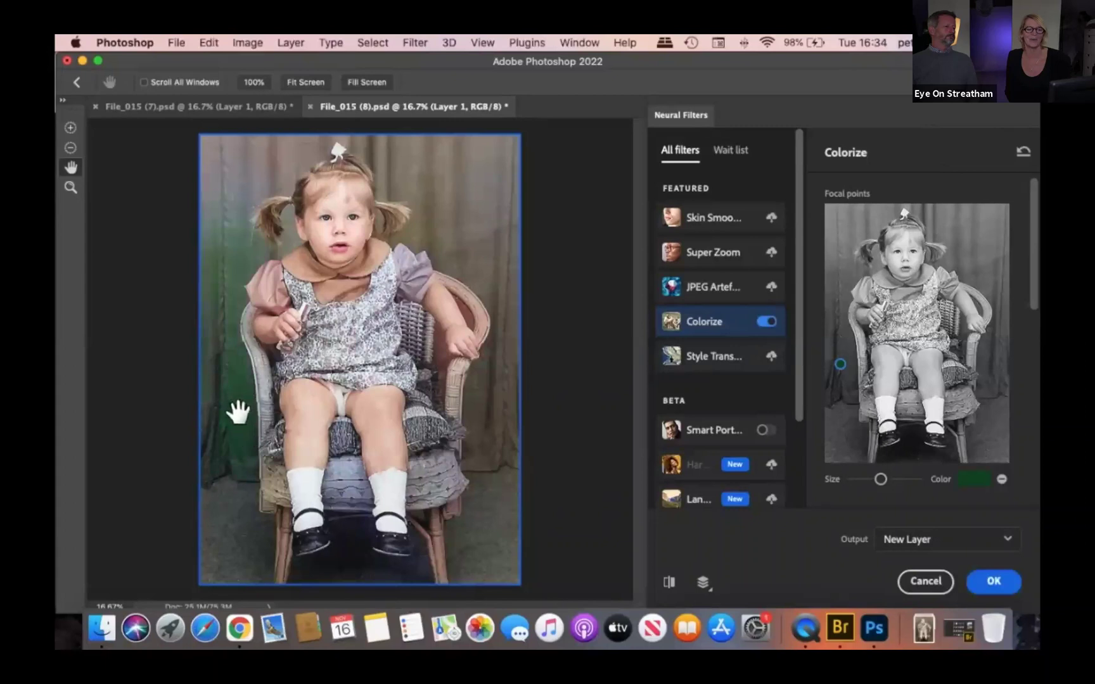
left_click(852, 219)
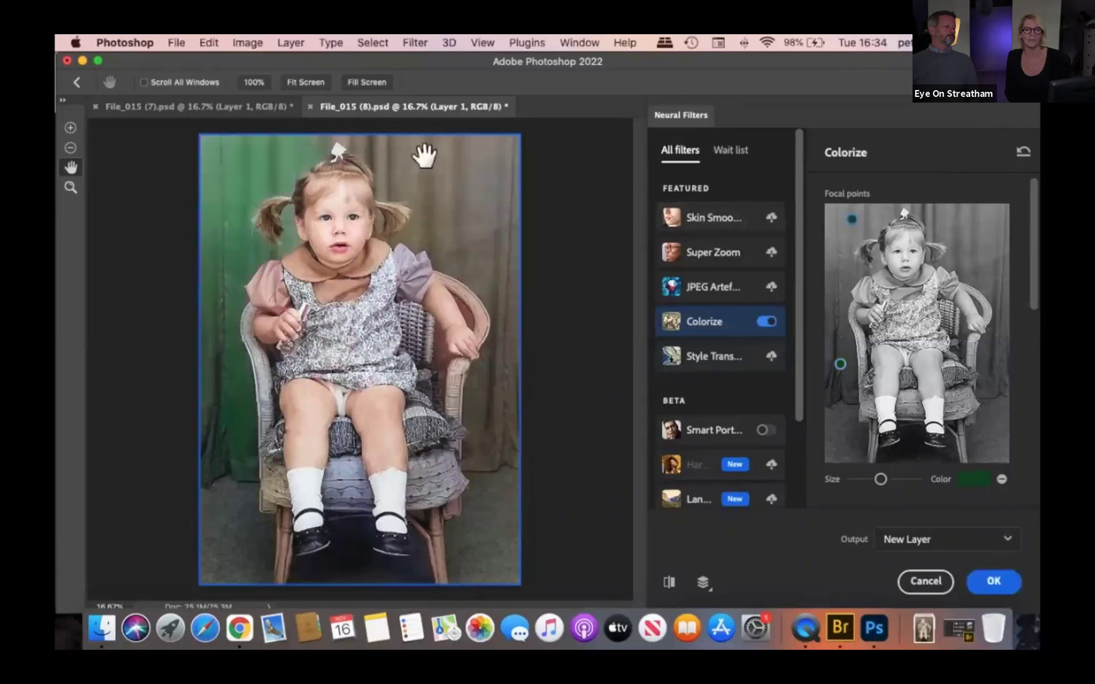
left_click(974, 243)
left_click(992, 371)
- Colour the floor dark blue (06253b) with one focal point on each side of the chair
left_click(841, 443)
left_click(974, 485)
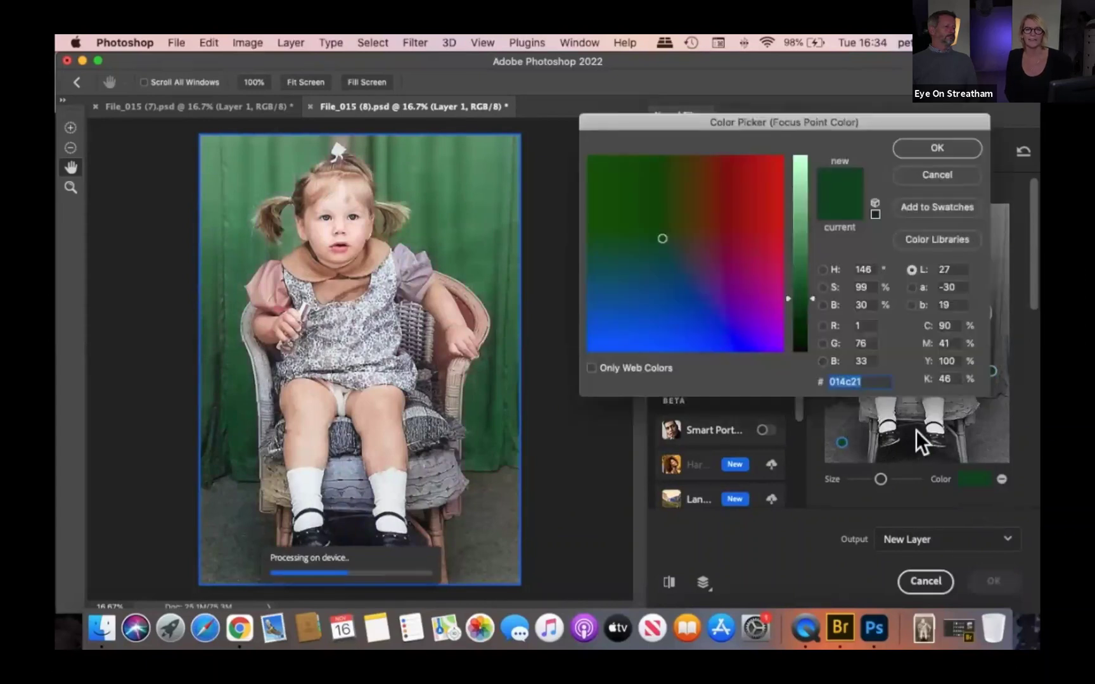
left_click_drag(817, 305, 817, 325)
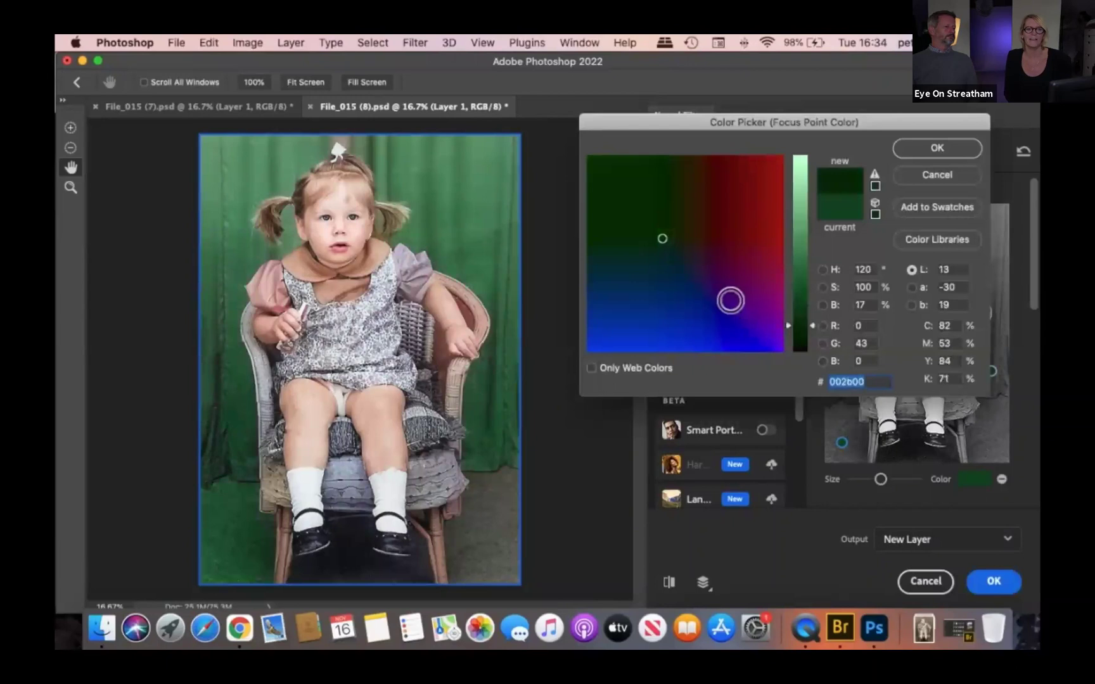
left_click(682, 267)
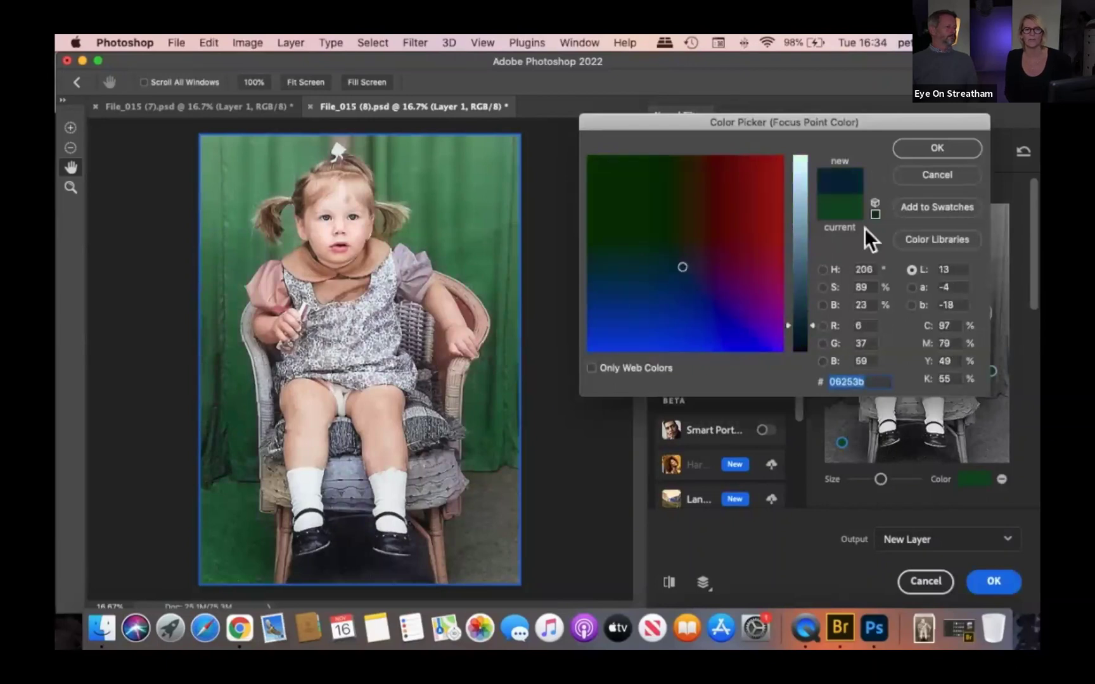
left_click(917, 155)
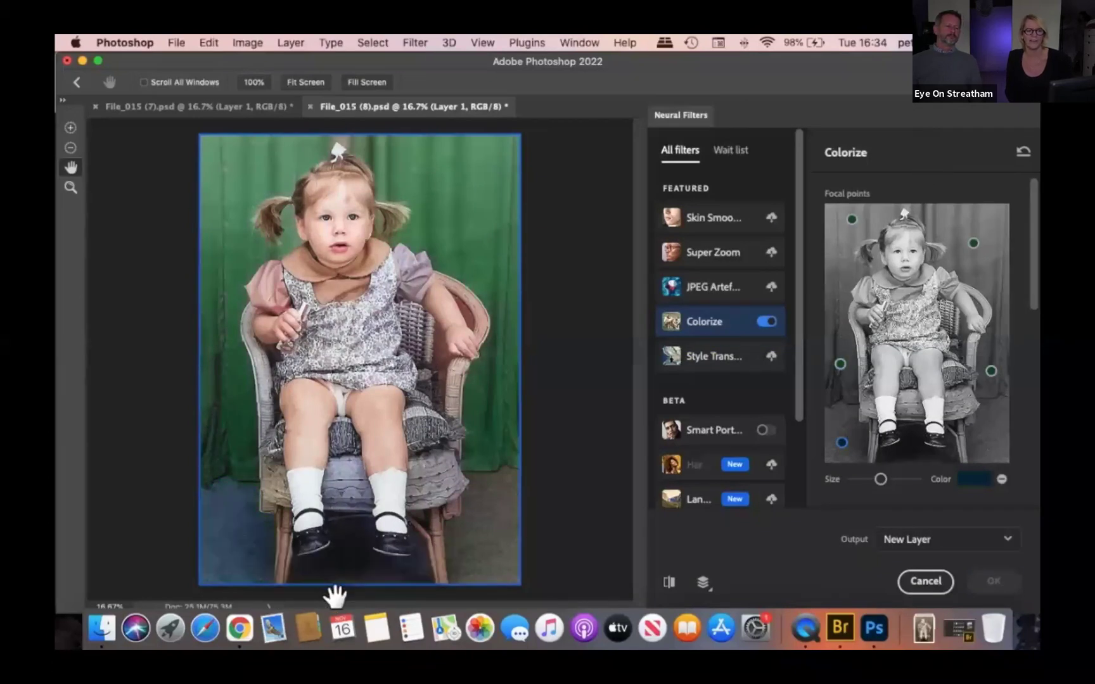
left_click(988, 439)
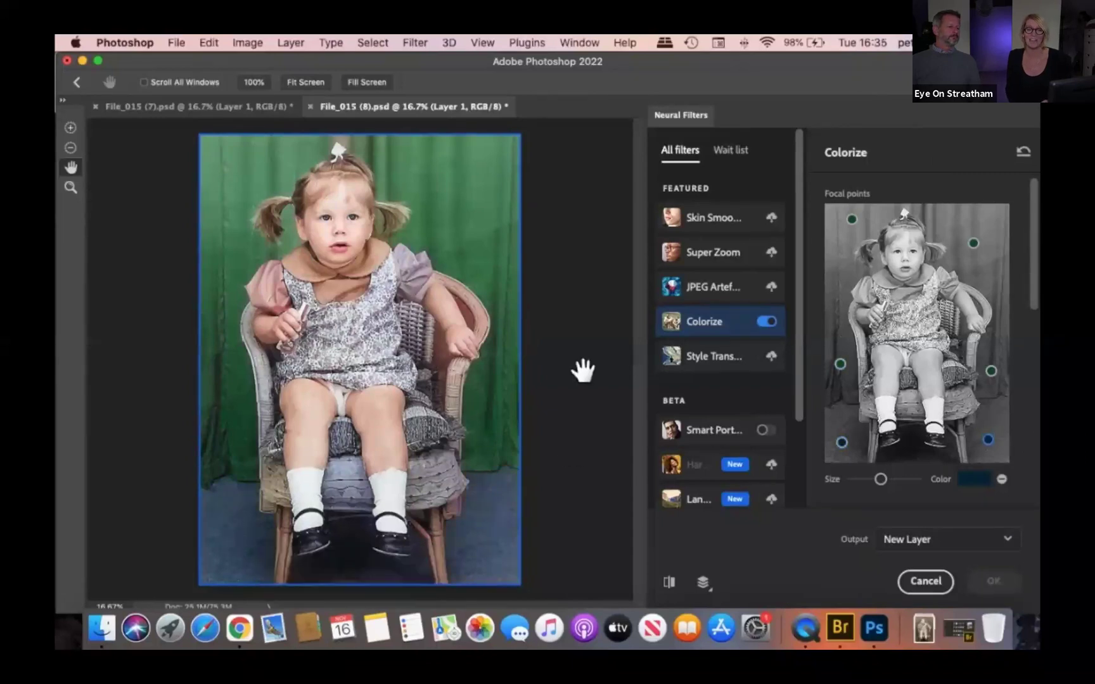
- Colour the wicker chair peach (ffcea8) with three focal points across the seat front and one on its left side
left_click(913, 404)
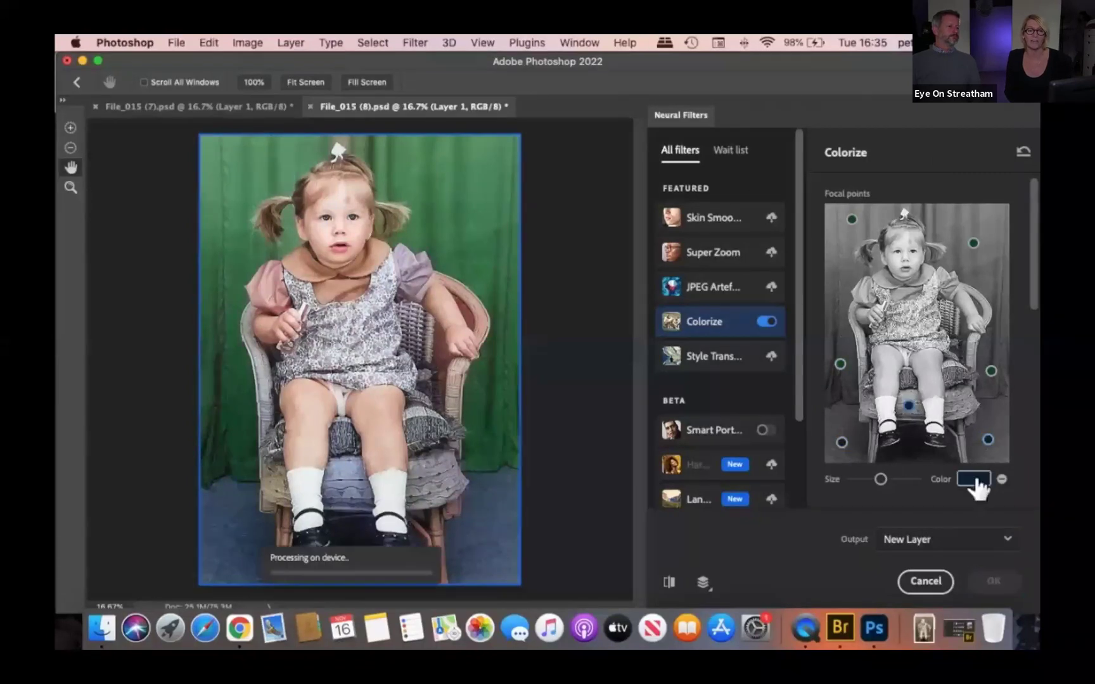
left_click(974, 480)
left_click_drag(811, 266, 810, 178)
left_click_drag(714, 201, 704, 233)
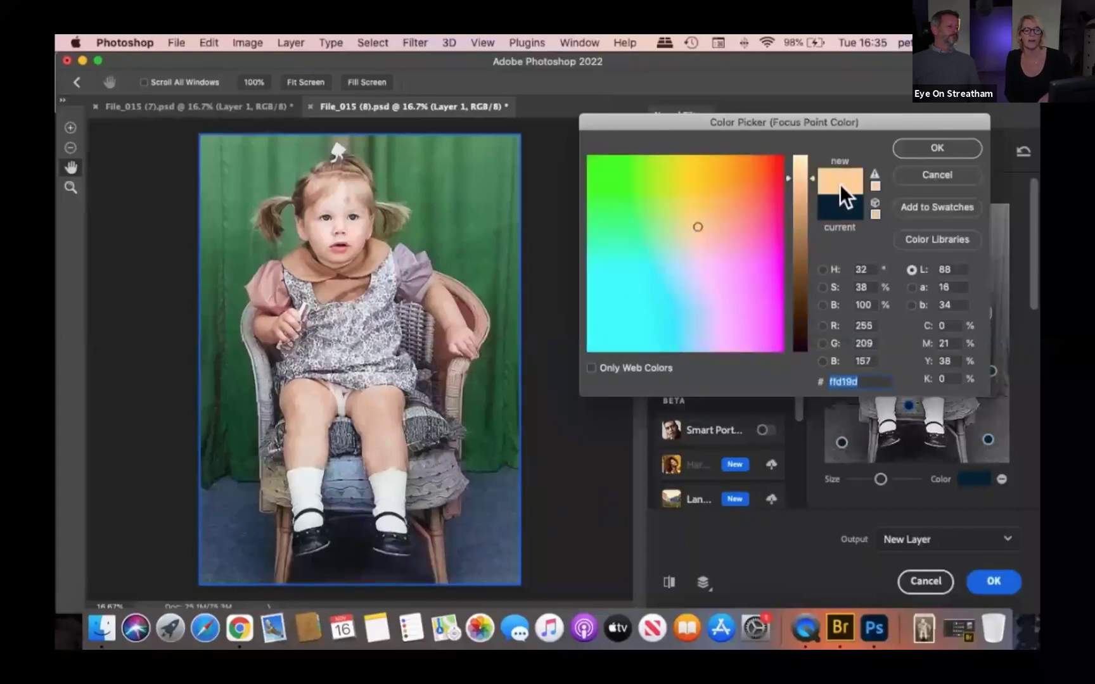
left_click(713, 225)
left_click_drag(709, 232, 709, 236)
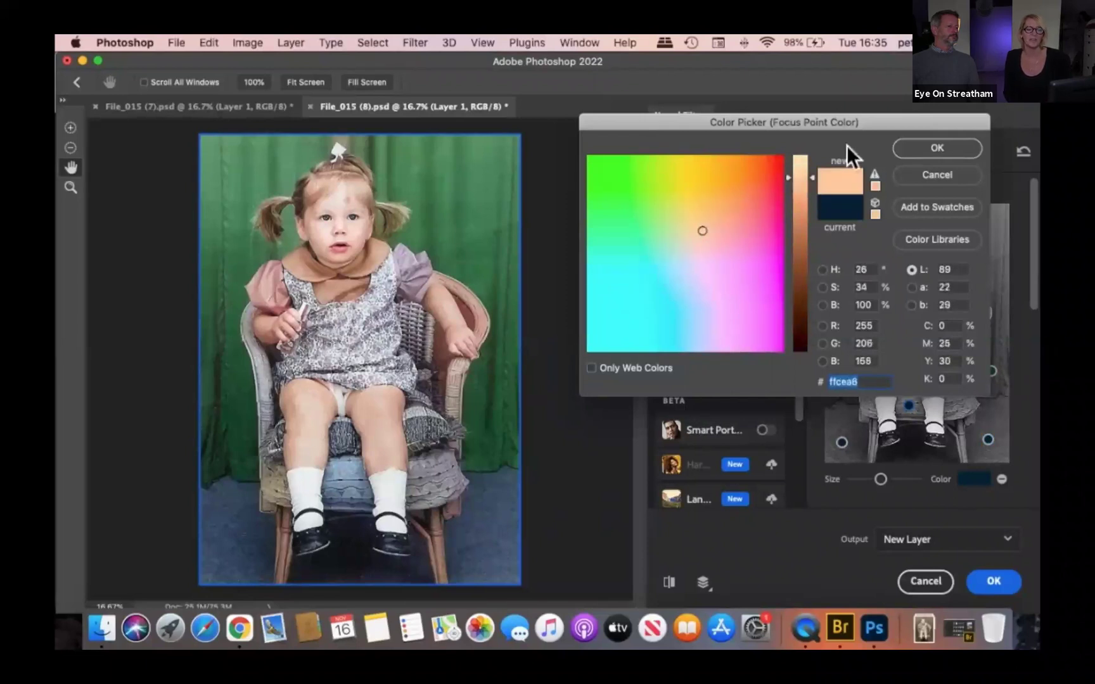
left_click(910, 148)
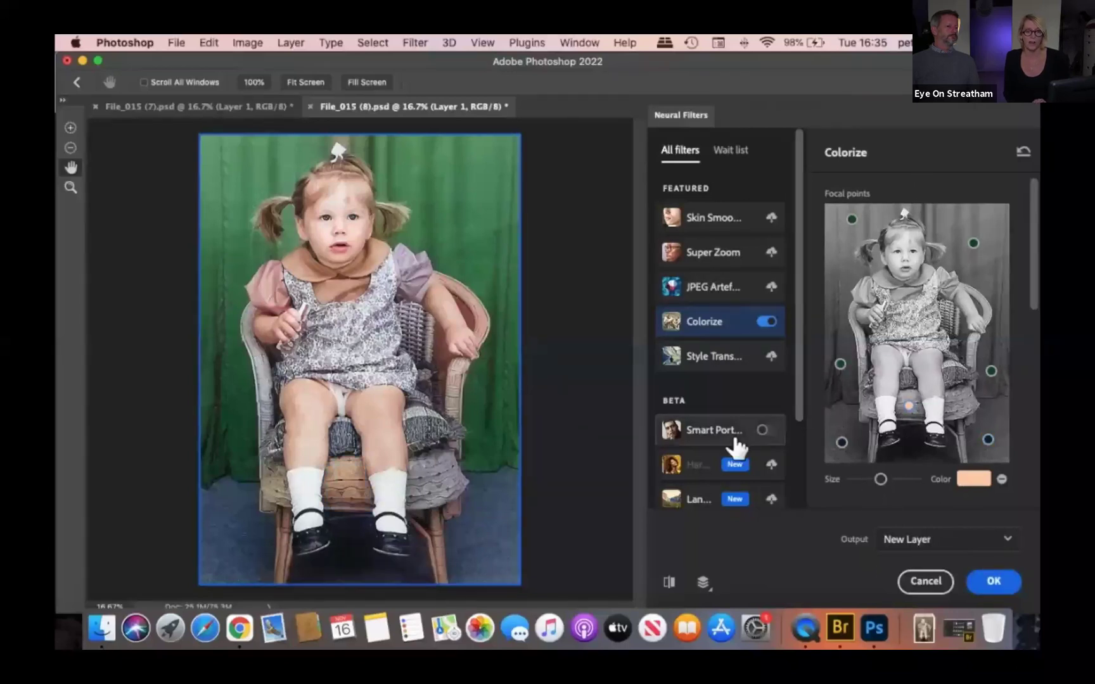
left_click(868, 406)
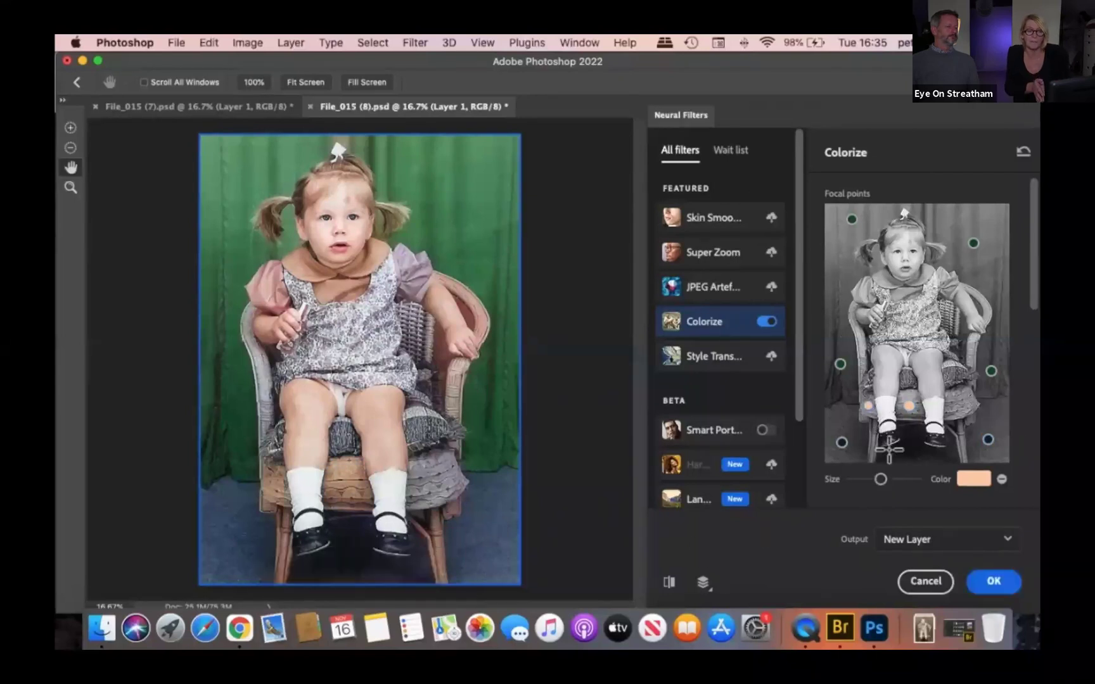
left_click(961, 404)
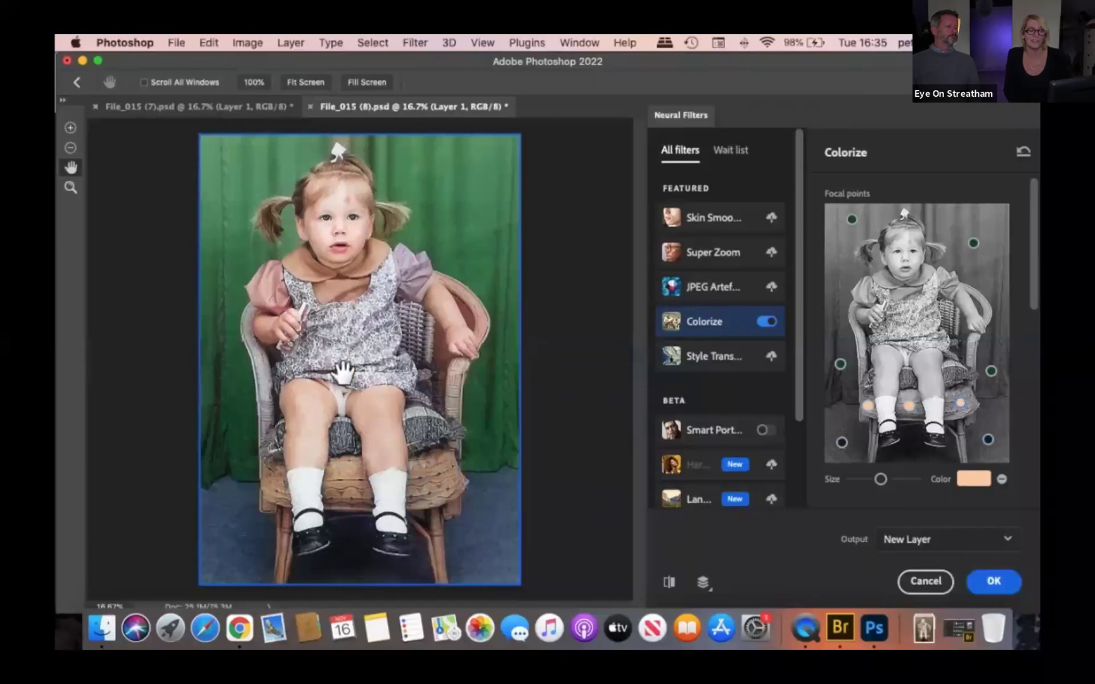
left_click(862, 348)
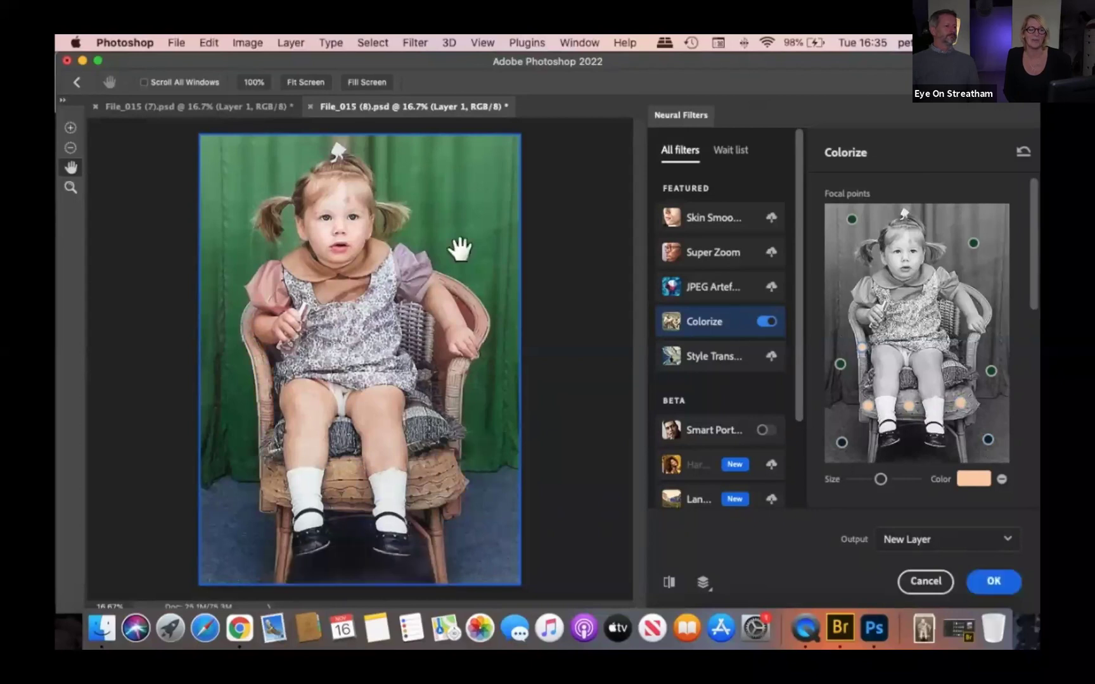
- Add a focal point on the dress's right sleeve, colour it salmon pink (ffb893) and reduce its size
left_click(946, 283)
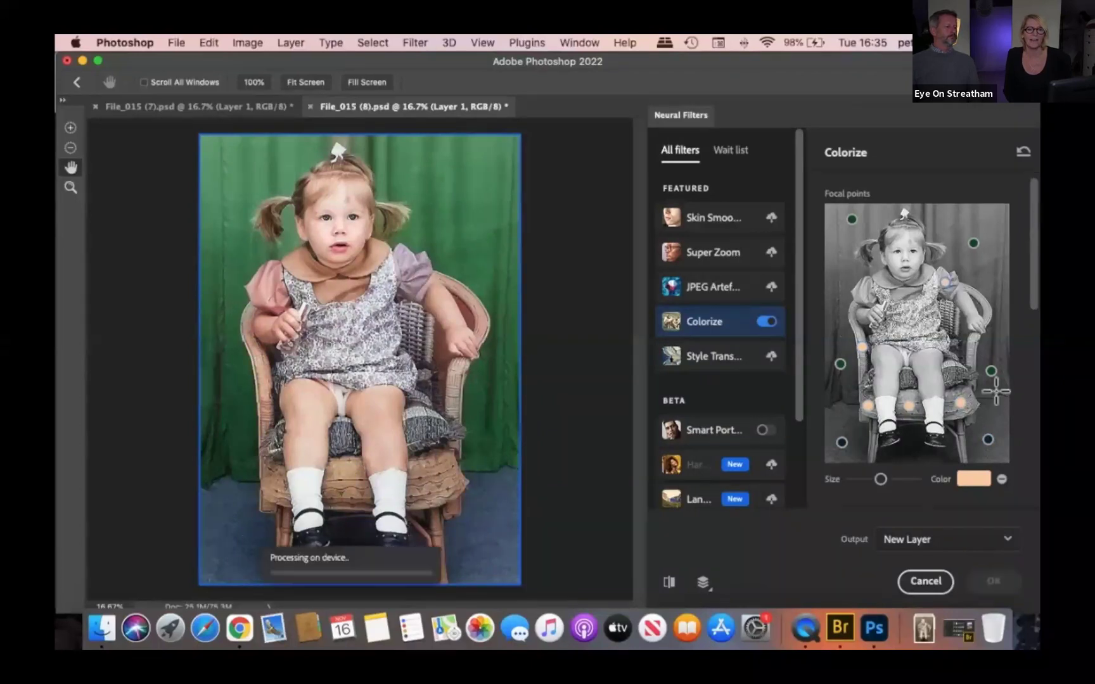
left_click(974, 479)
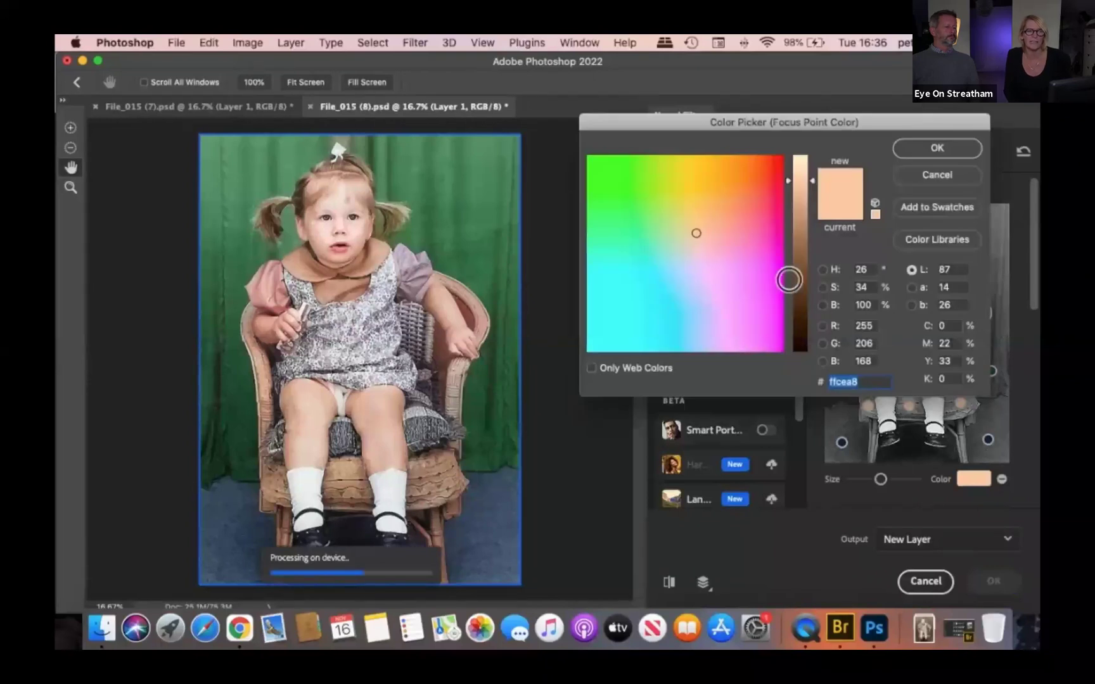
left_click(725, 230)
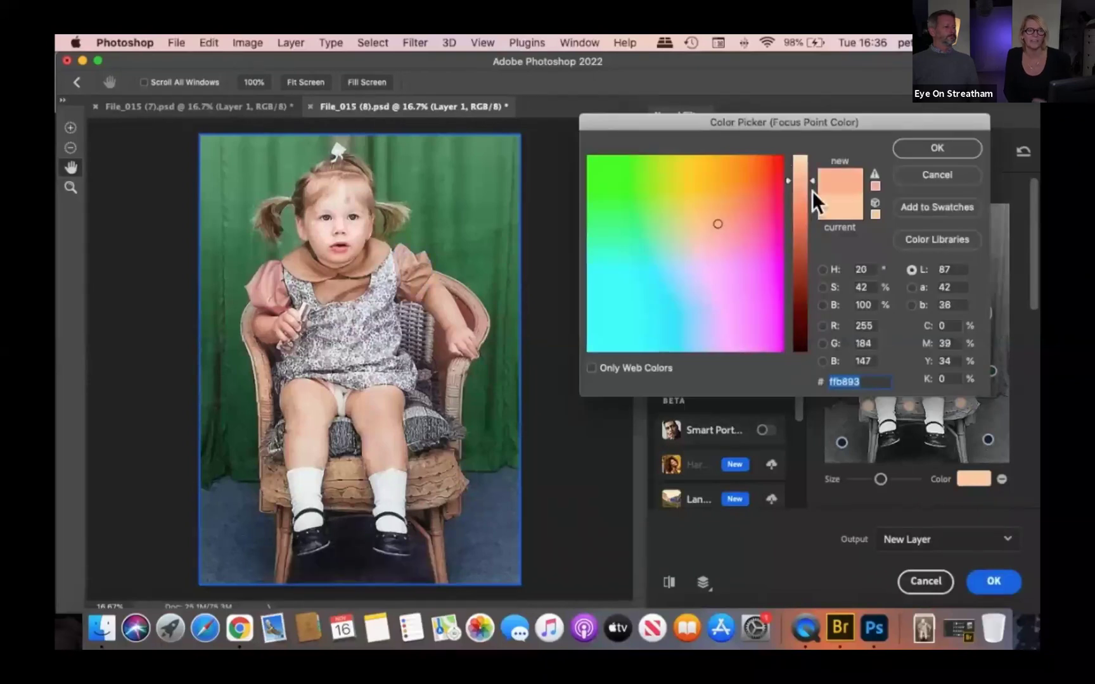
left_click(905, 150)
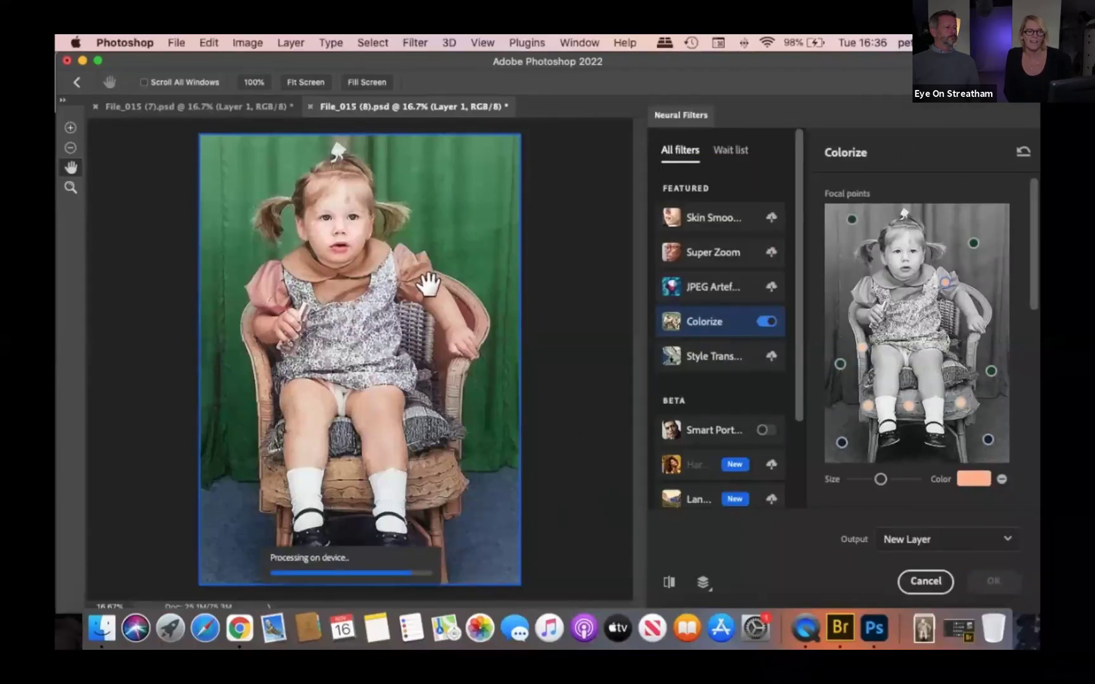
left_click_drag(881, 480, 861, 480)
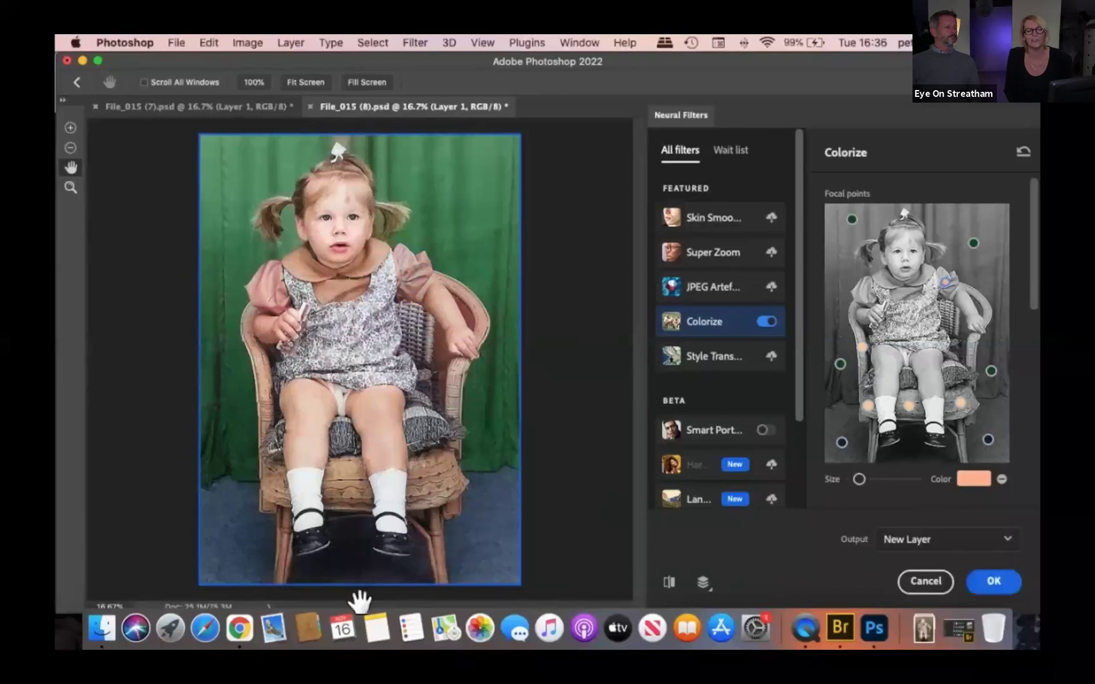
- Add a salmon-pink focal point inside the chair's right armrest and delete the green curtain point beside that armrest
left_click(963, 332)
left_click(990, 370)
key("BackSpace")
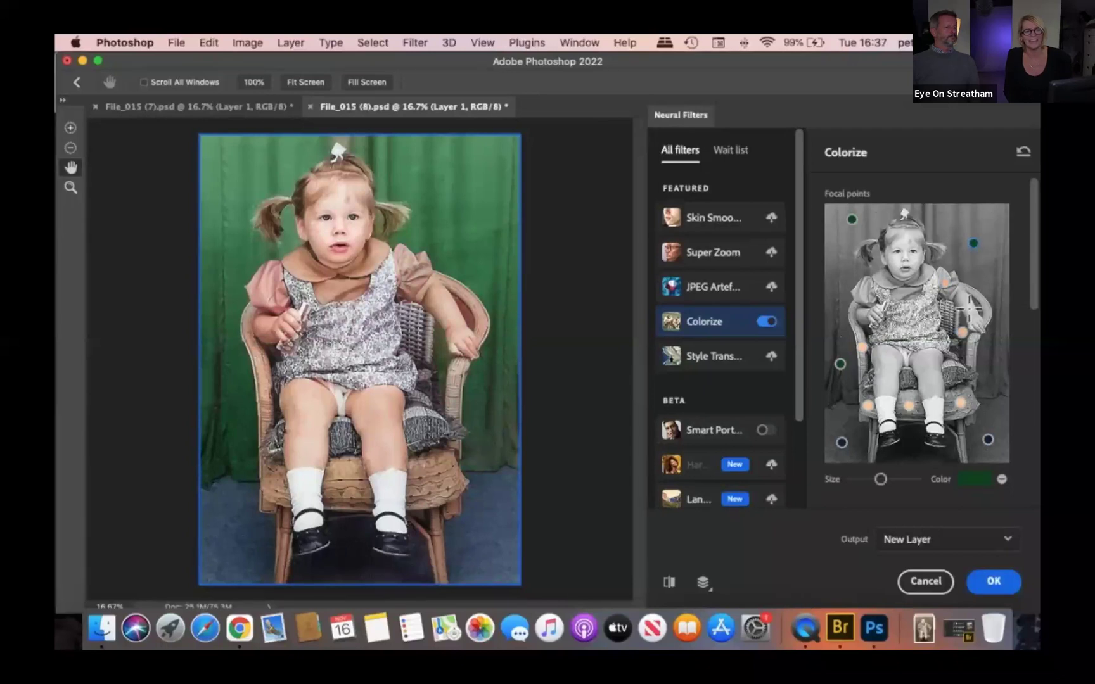
left_click(964, 335)
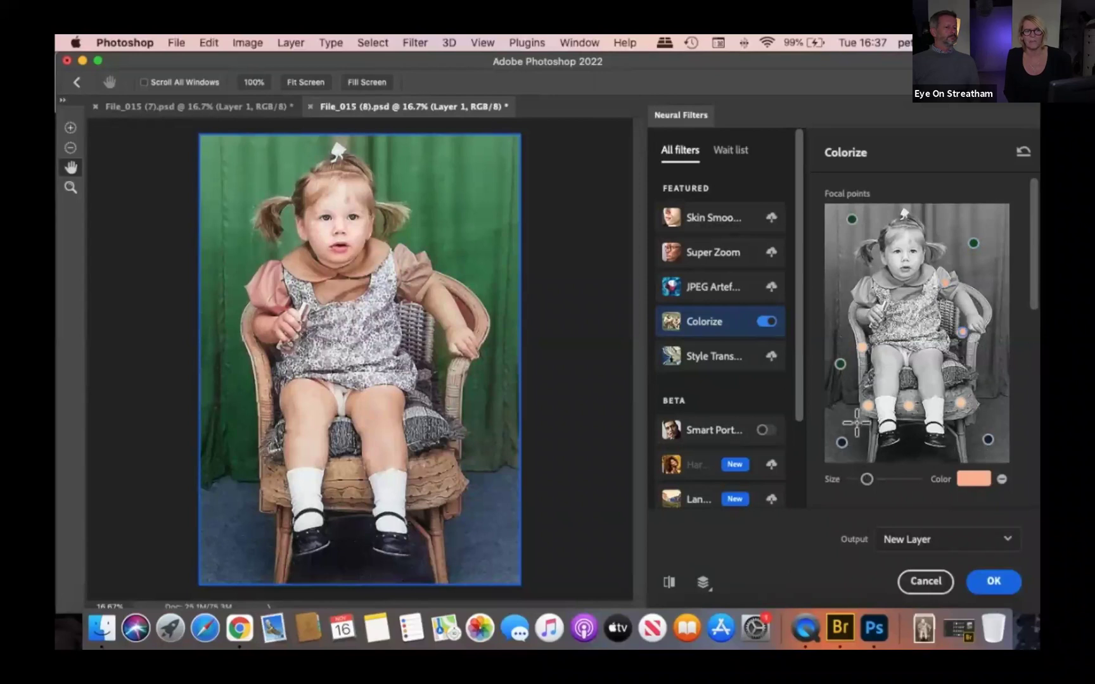
- Add a focal point in the curtain's dark green just above the salmon-pink point inside the right armrest
left_click(842, 366)
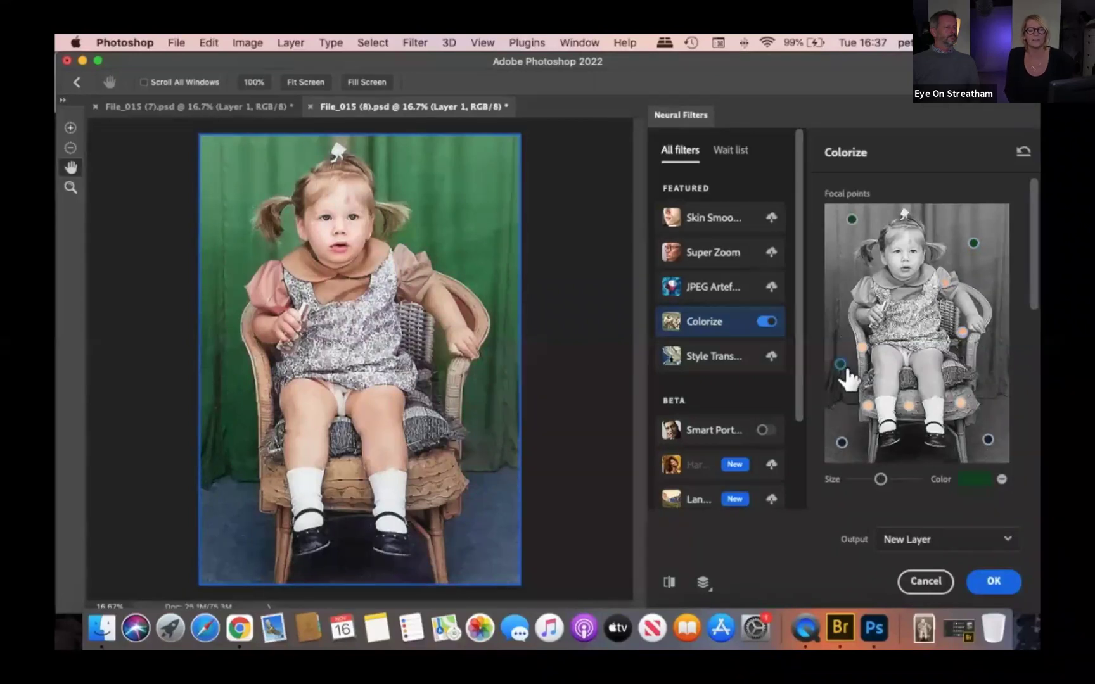
left_click(962, 323)
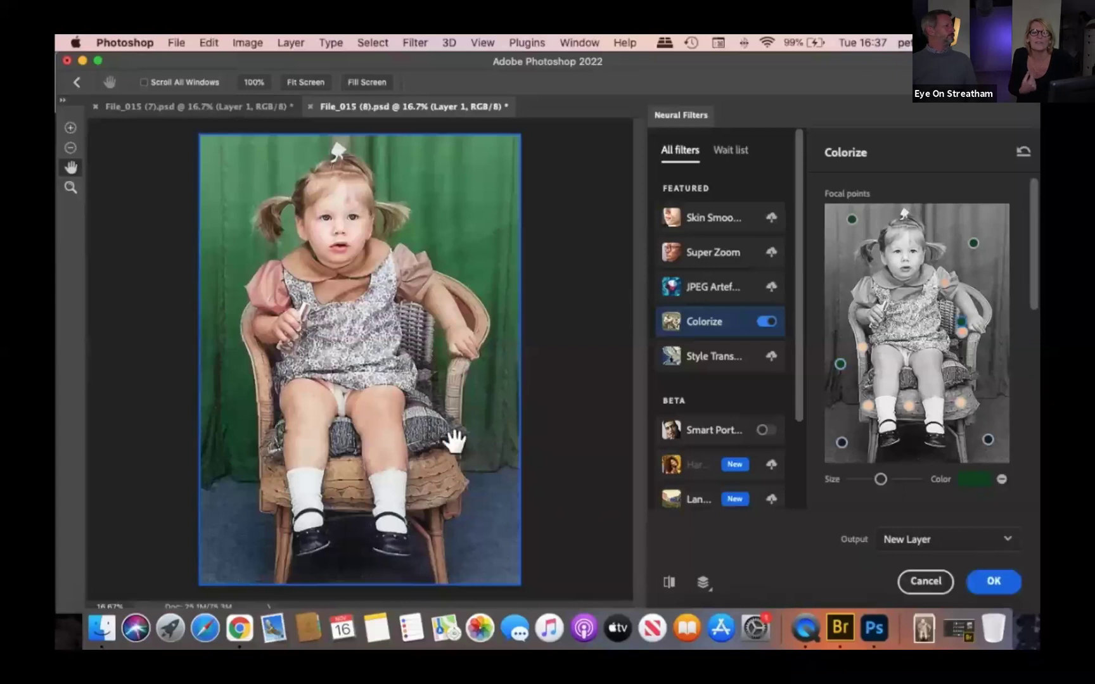
- Enable the Smart Portrait neural filter for the child's face
left_click(781, 437)
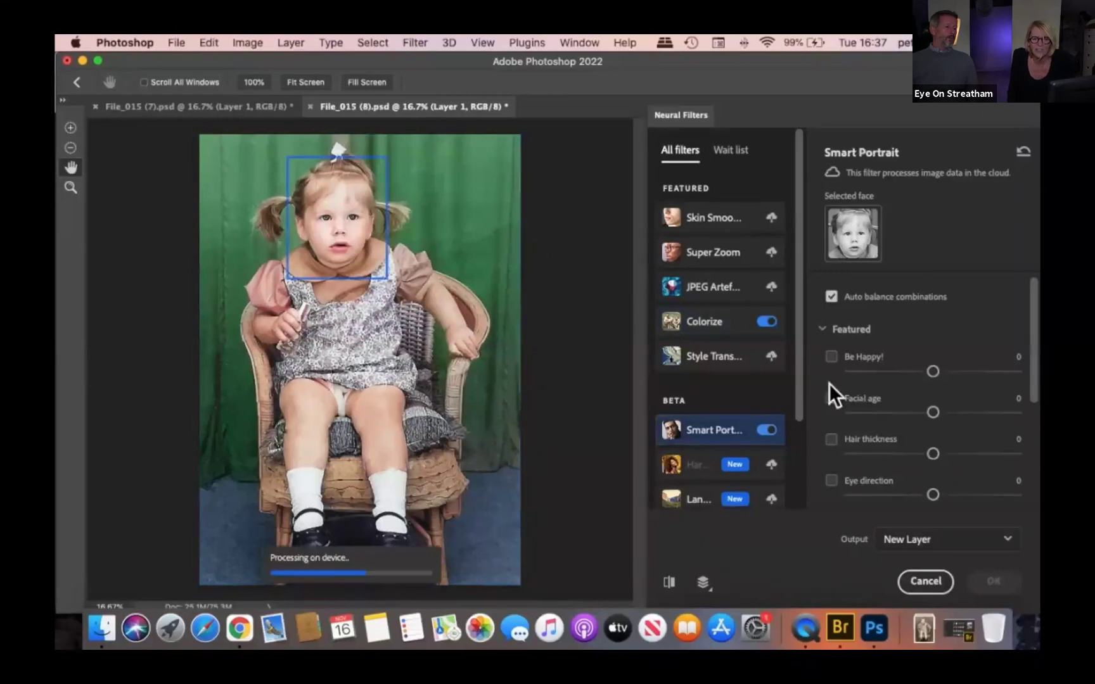
- Enable Eye direction for the child's face in Smart Portrait and set it to -30
left_click(834, 483)
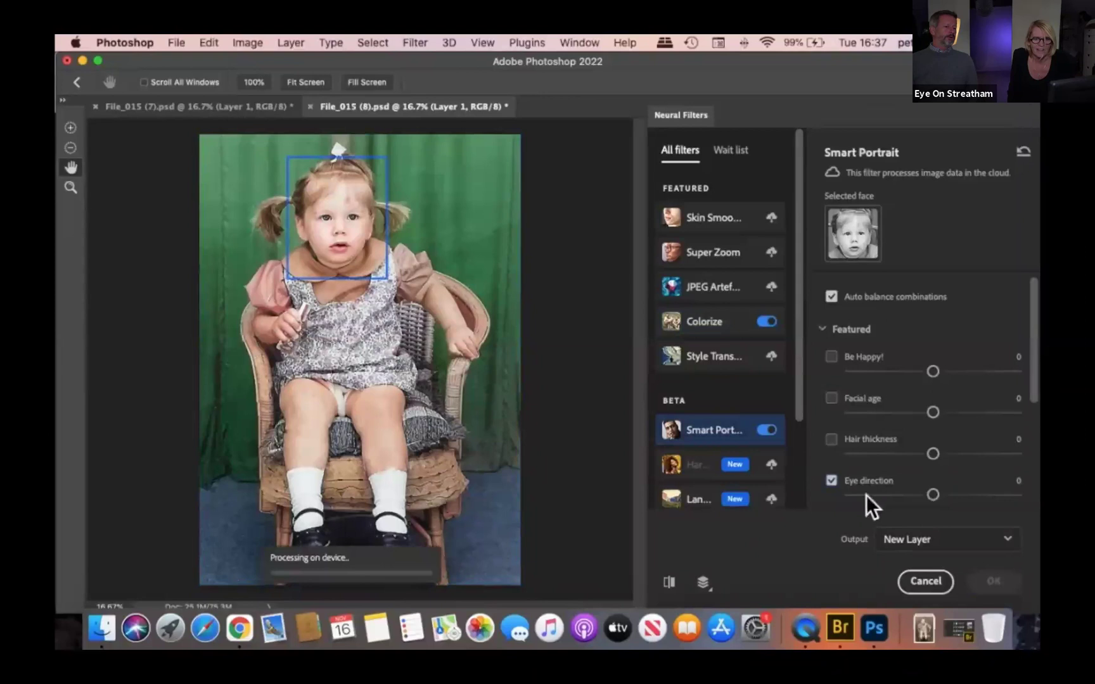
left_click(834, 484)
left_click_drag(931, 497, 912, 496)
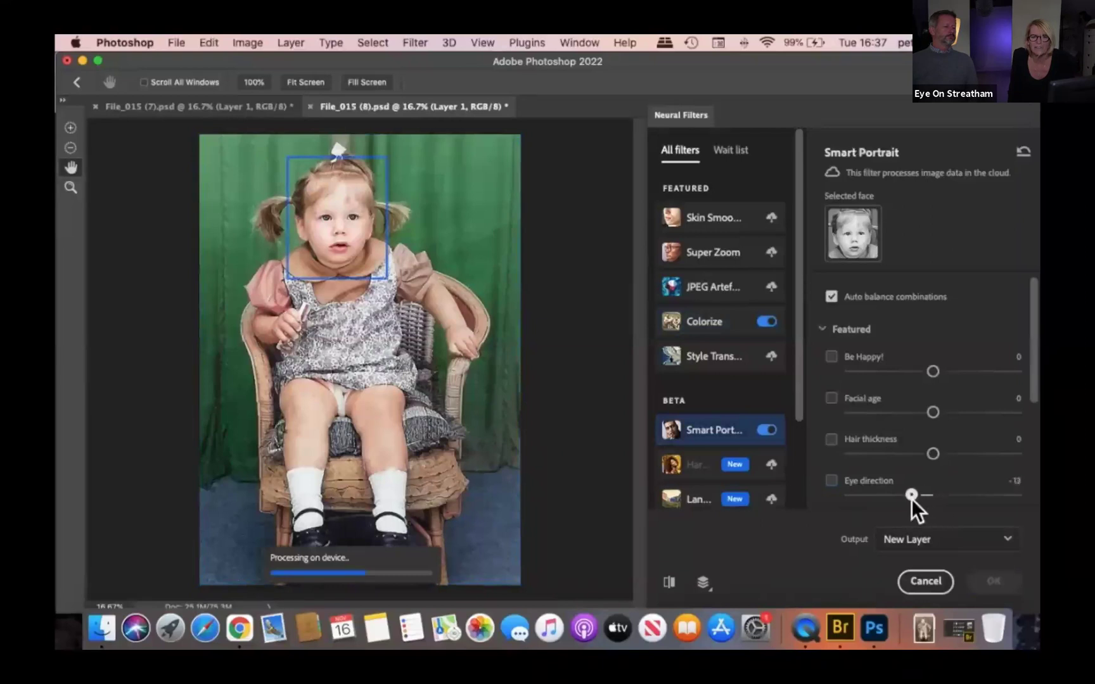
left_click(908, 499)
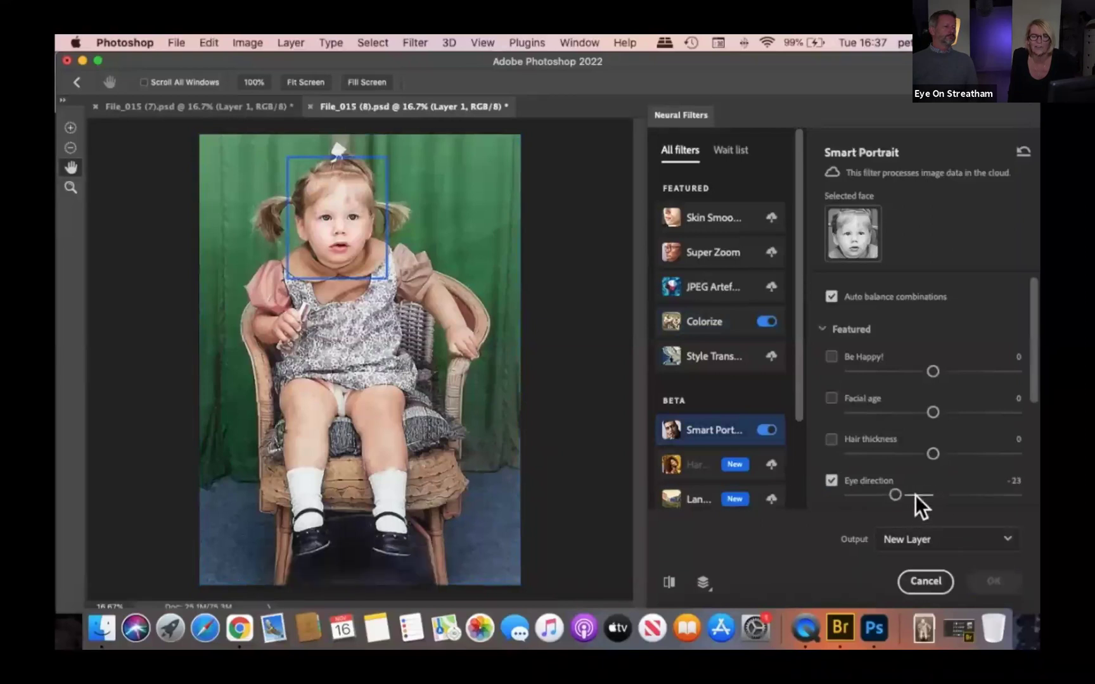
left_click_drag(910, 496, 883, 495)
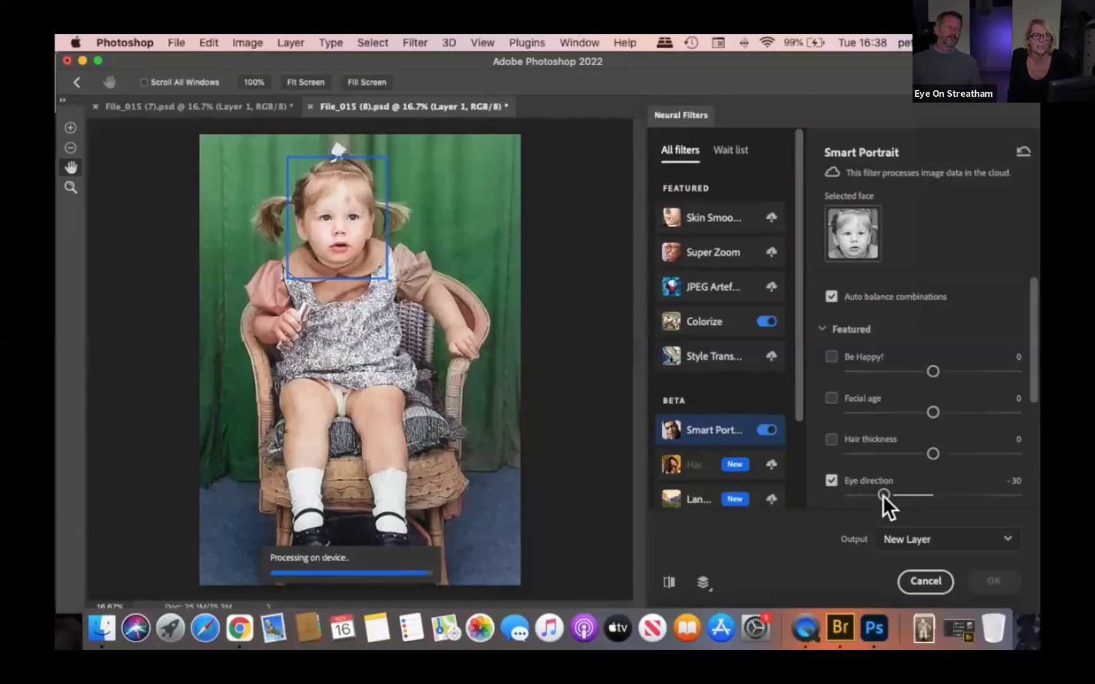
- Try Be Happy! at +7, return it to 0, and apply the neural filters as a new layer
left_click(949, 374)
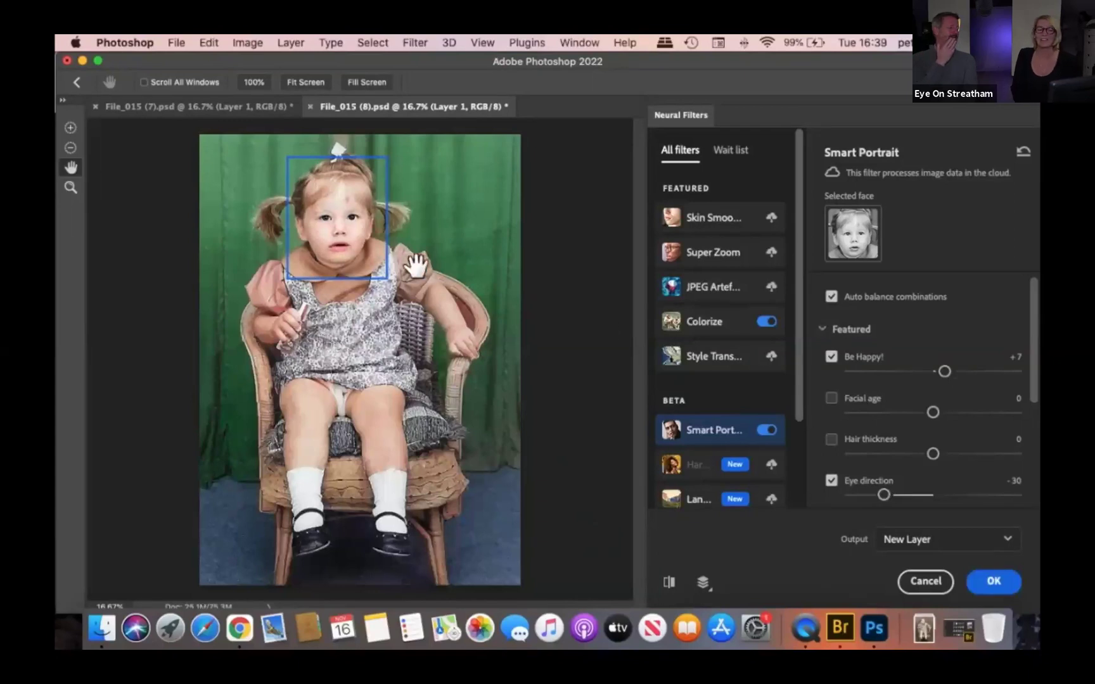
left_click_drag(949, 376, 940, 377)
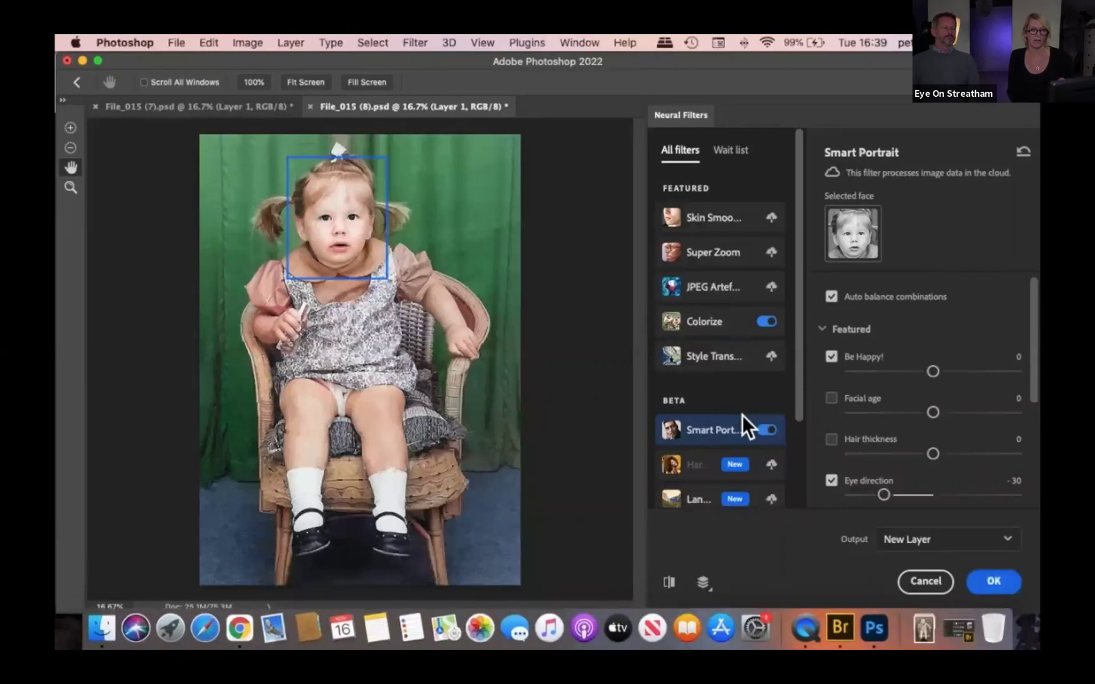
left_click(1006, 587)
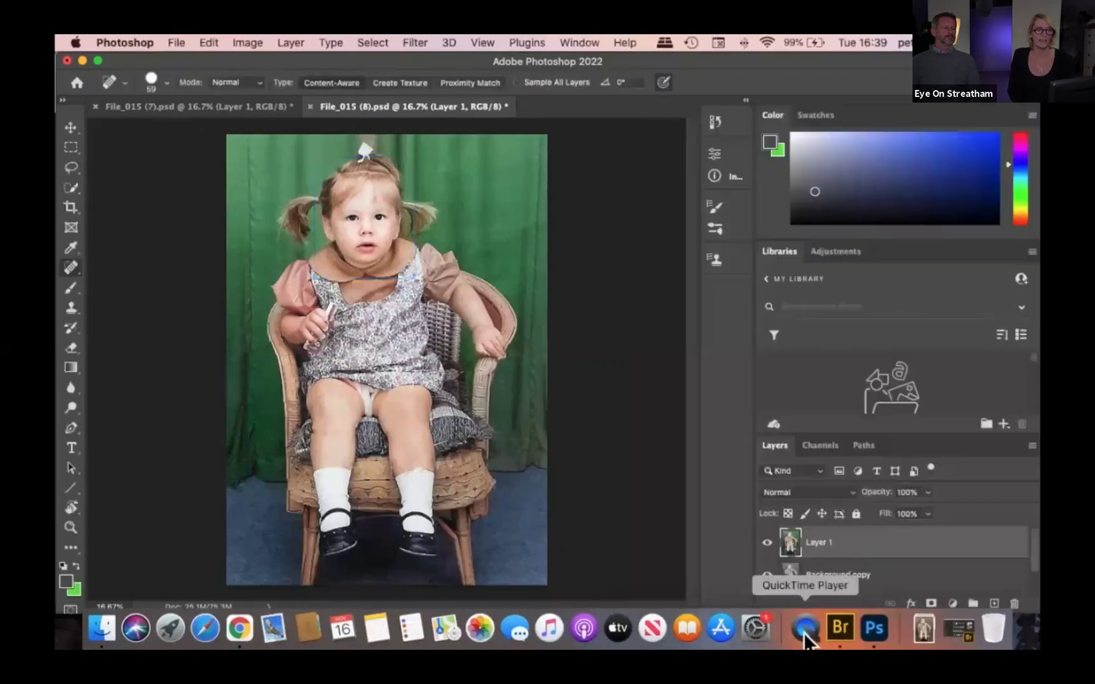
left_click(807, 624)
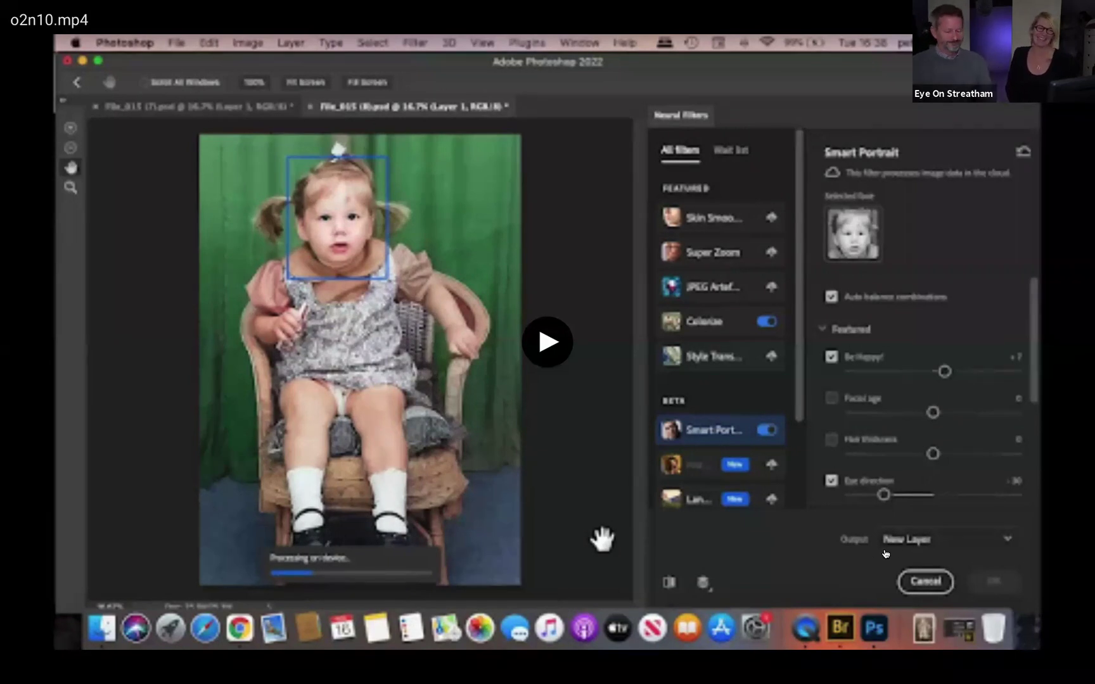
- Leave the full-screen o2n10.mp4 clip and play the Sky Replacement clip on slide 14 of the Google Slides presentation in full screen
key("Escape")
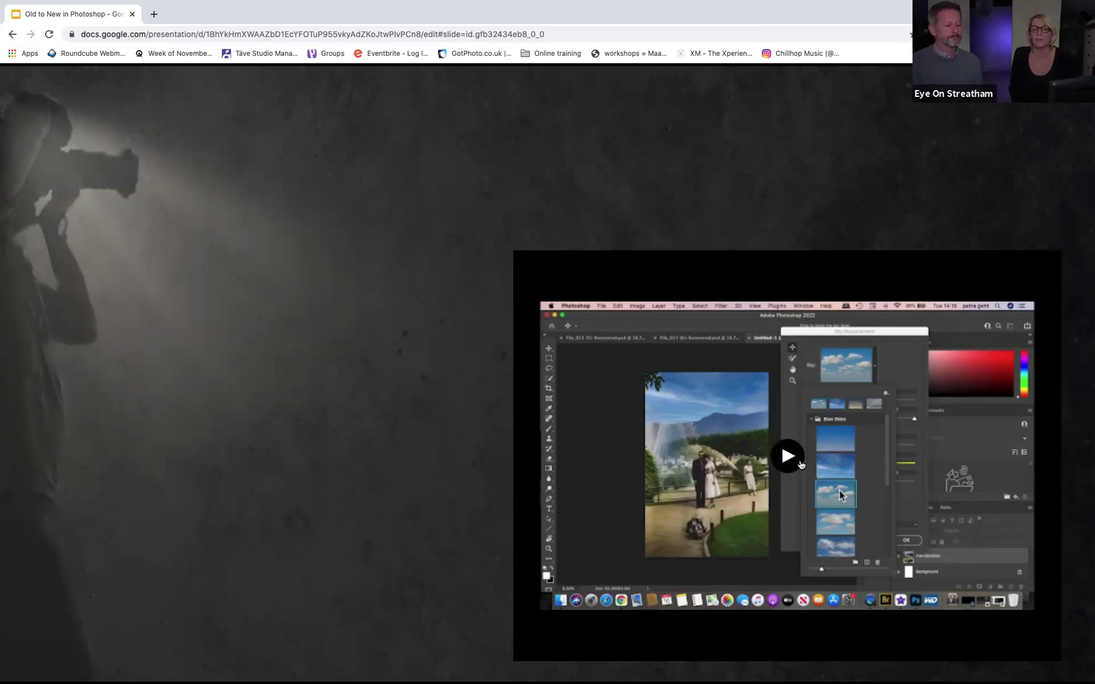
left_click(803, 465)
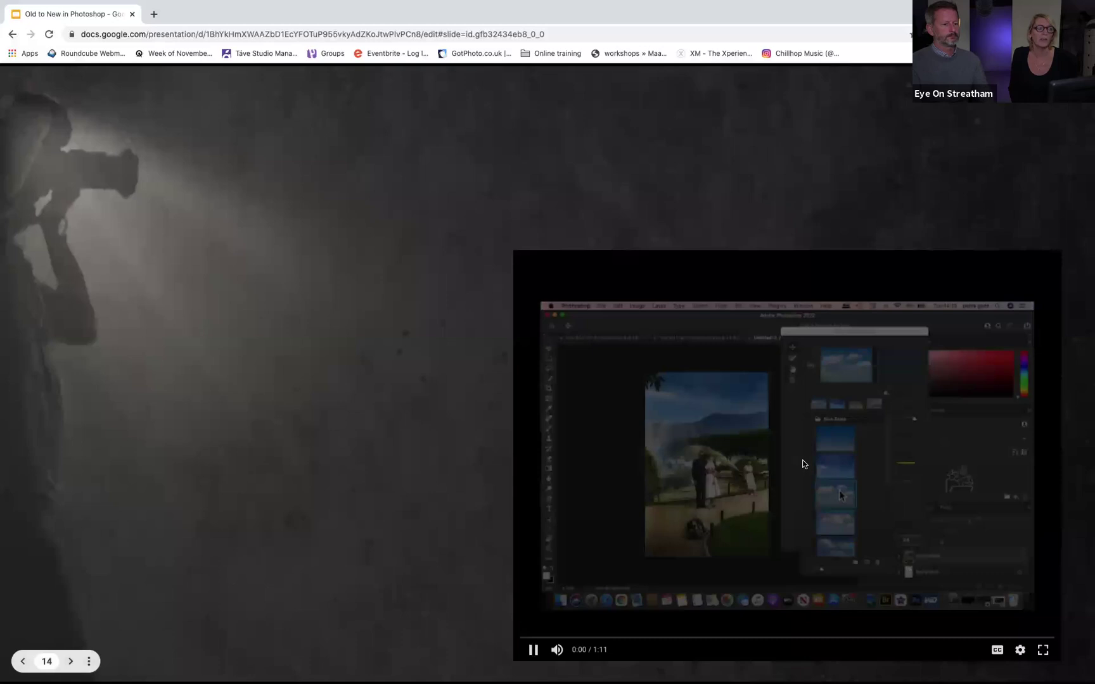
left_click(1047, 647)
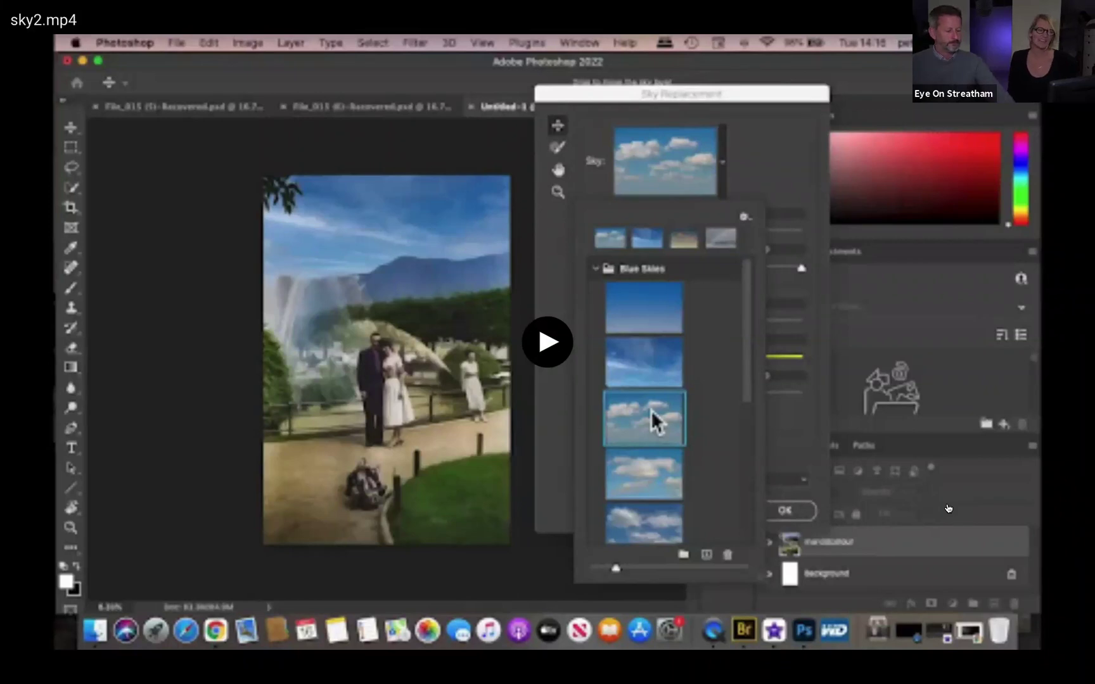
- Exit the full-screen view of sky2.mp4 and advance the presentation to the following slide
key("Escape")
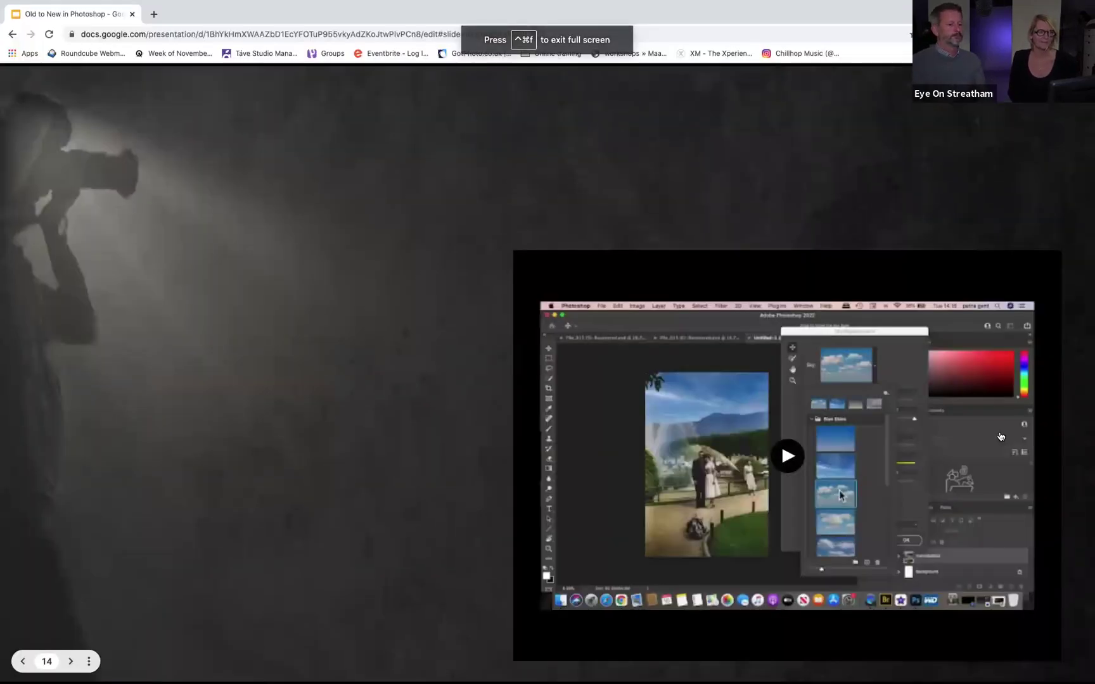
left_click(914, 282)
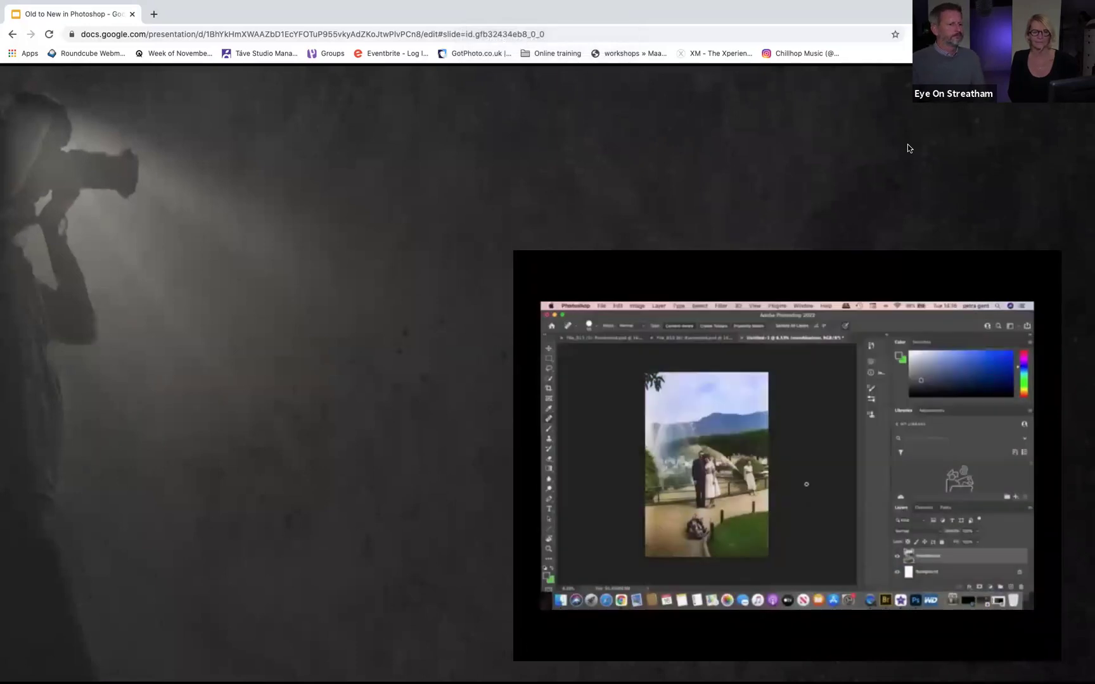
key("Right")
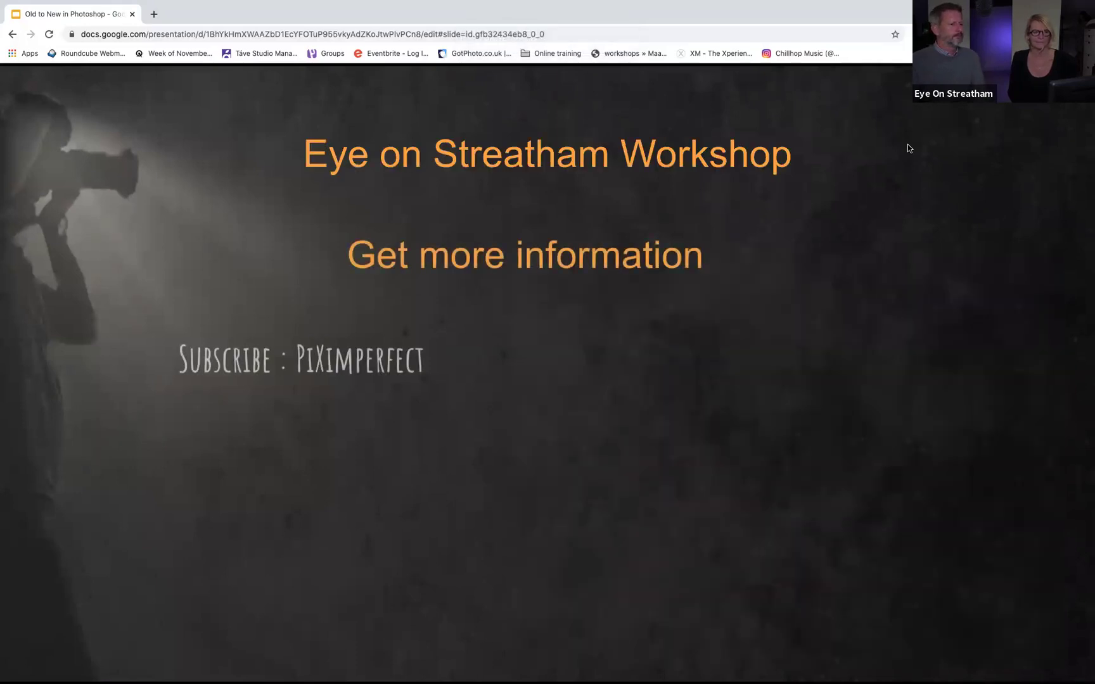